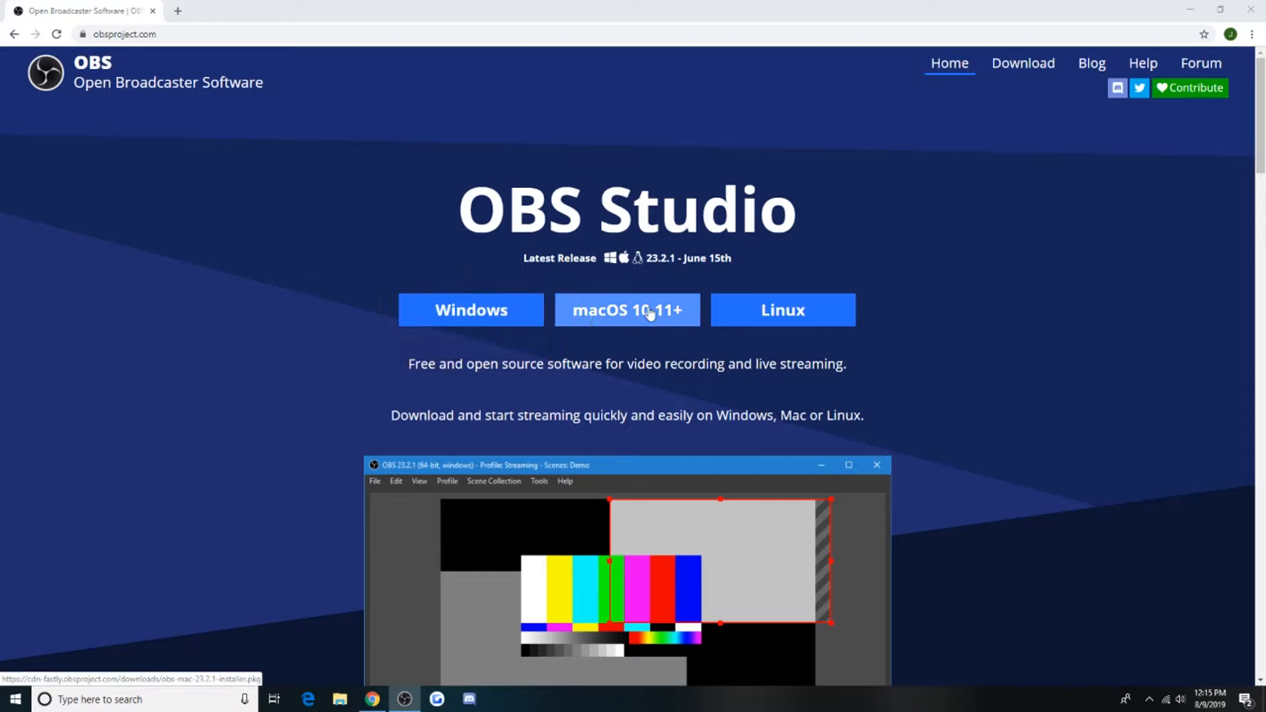
Switch to OBS and add a new scene named Tutorial
{"action": "left_click", "coordinate": [405, 699]}
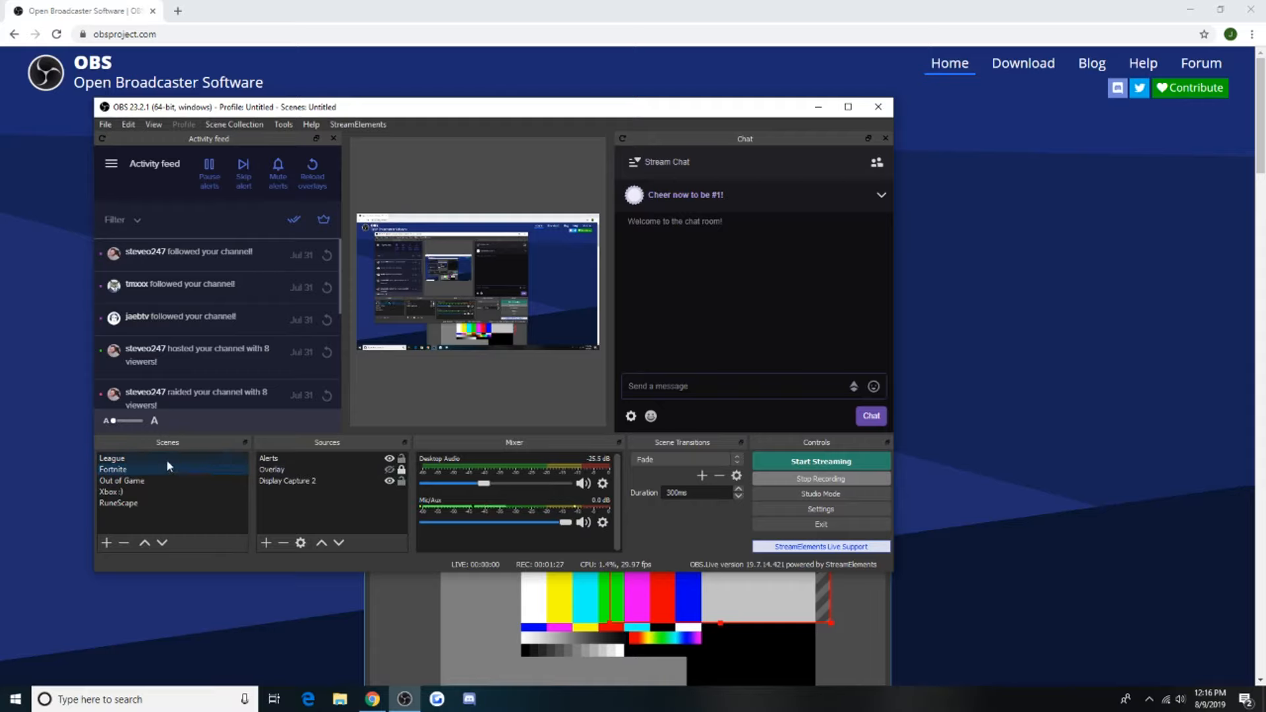
{"action": "right_click", "coordinate": [137, 523]}
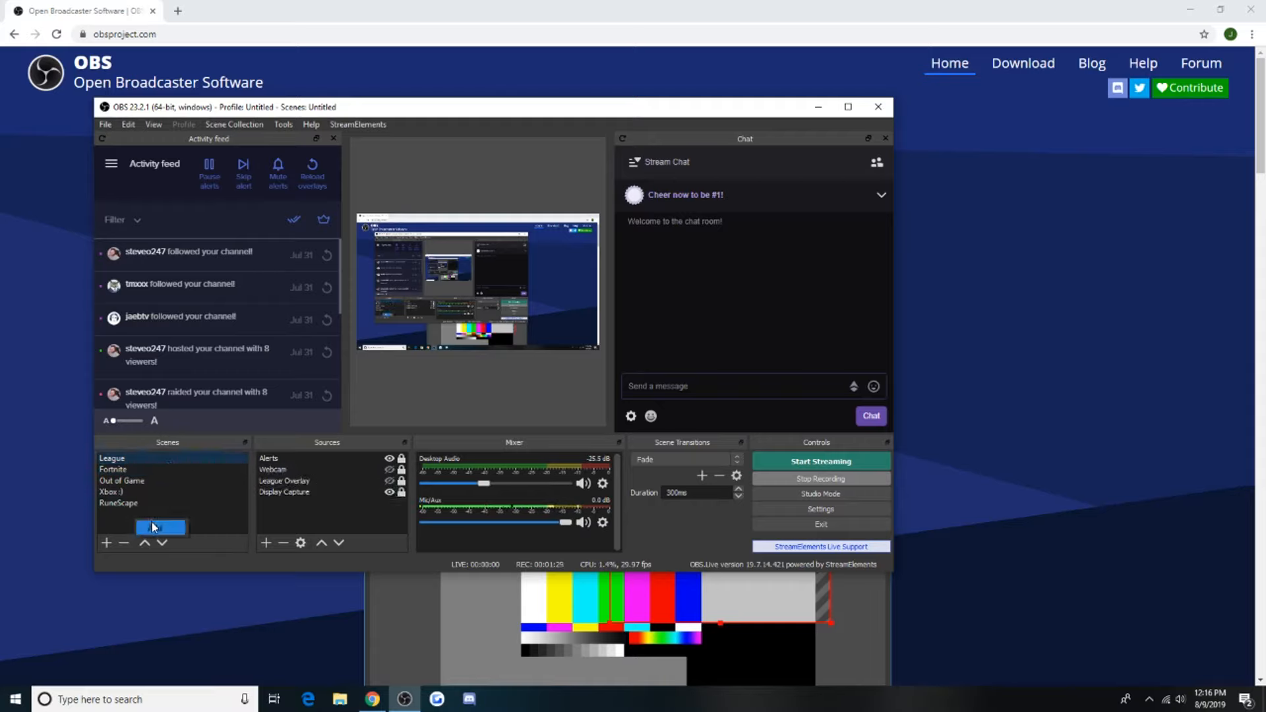
{"action": "left_click", "coordinate": [154, 528]}
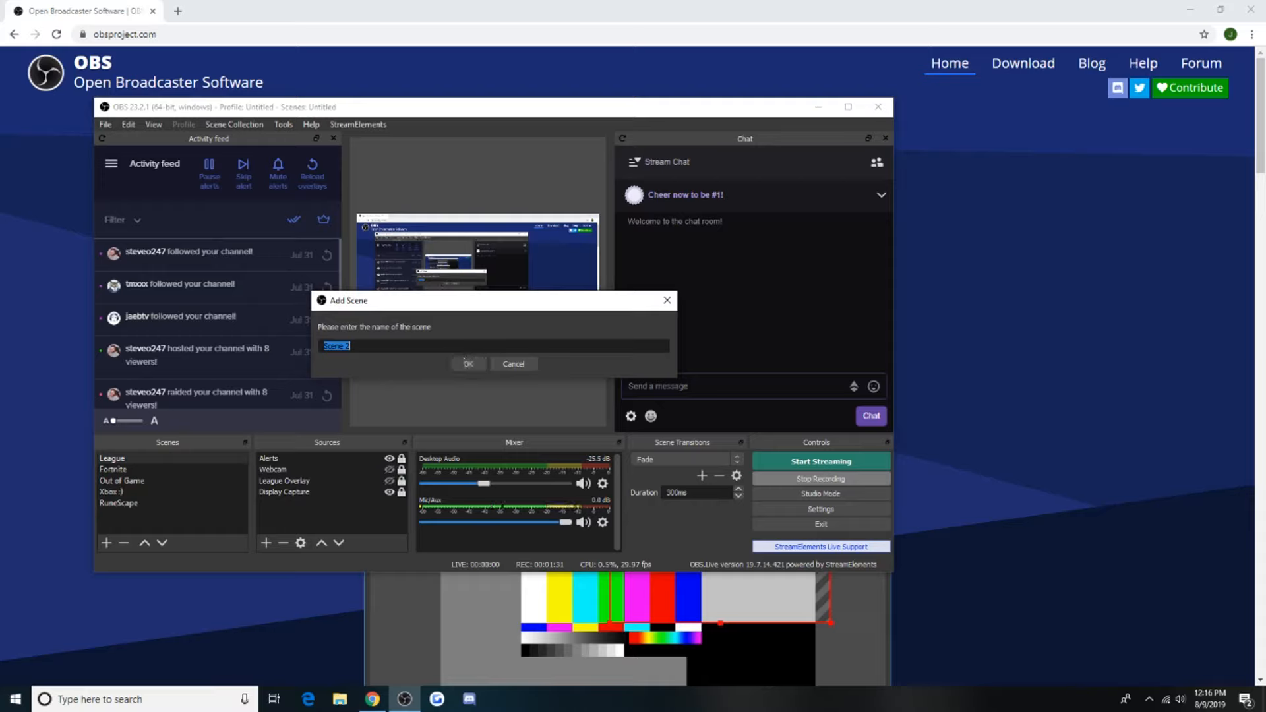
{"action": "key", "text": "BackSpace"}
{"action": "type", "text": "Tutorial"}
{"action": "left_click", "coordinate": [472, 363]}
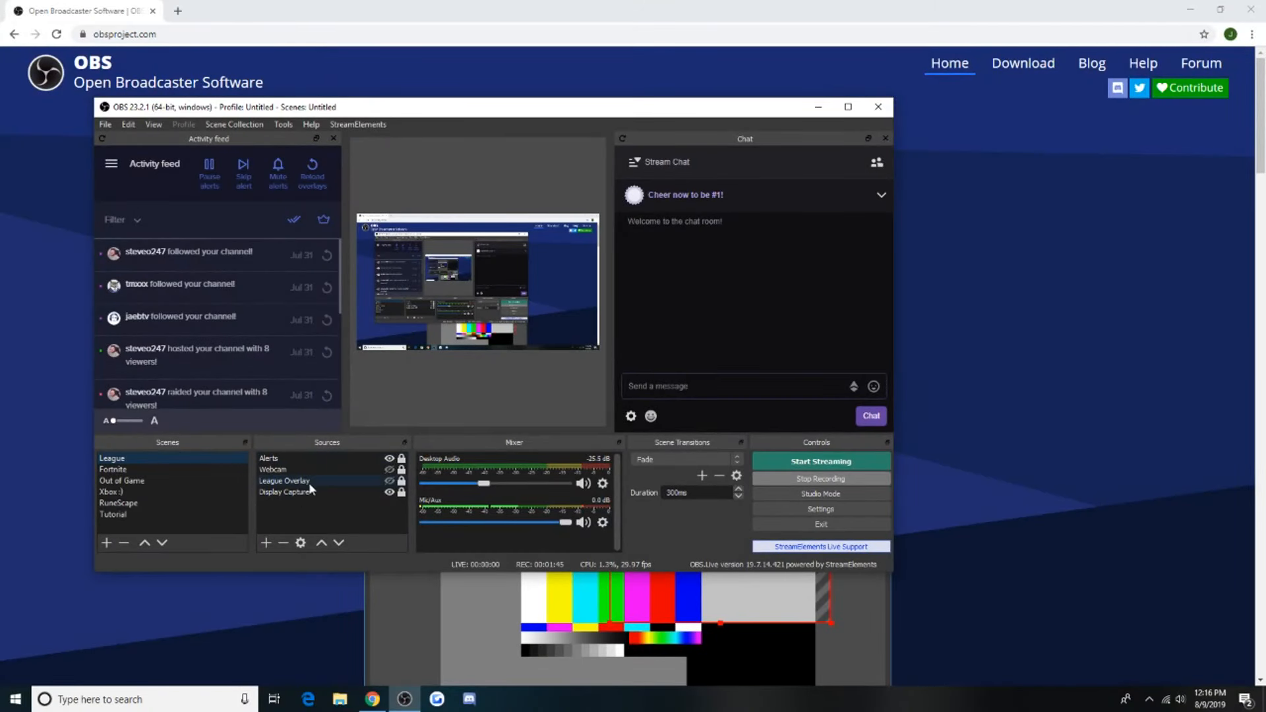
Select the Fortnite scene and examine the source types that can be added to it, such as Game Capture and Browser
{"action": "left_click", "coordinate": [176, 468]}
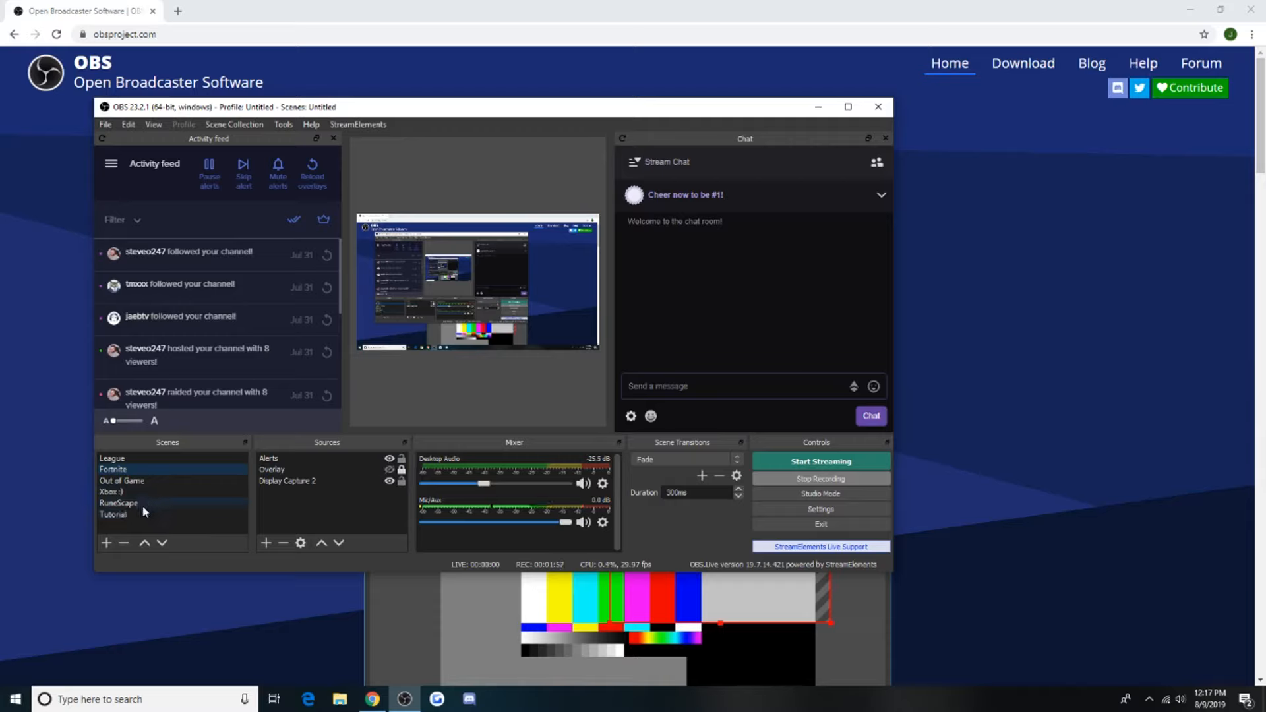
{"action": "right_click", "coordinate": [300, 498]}
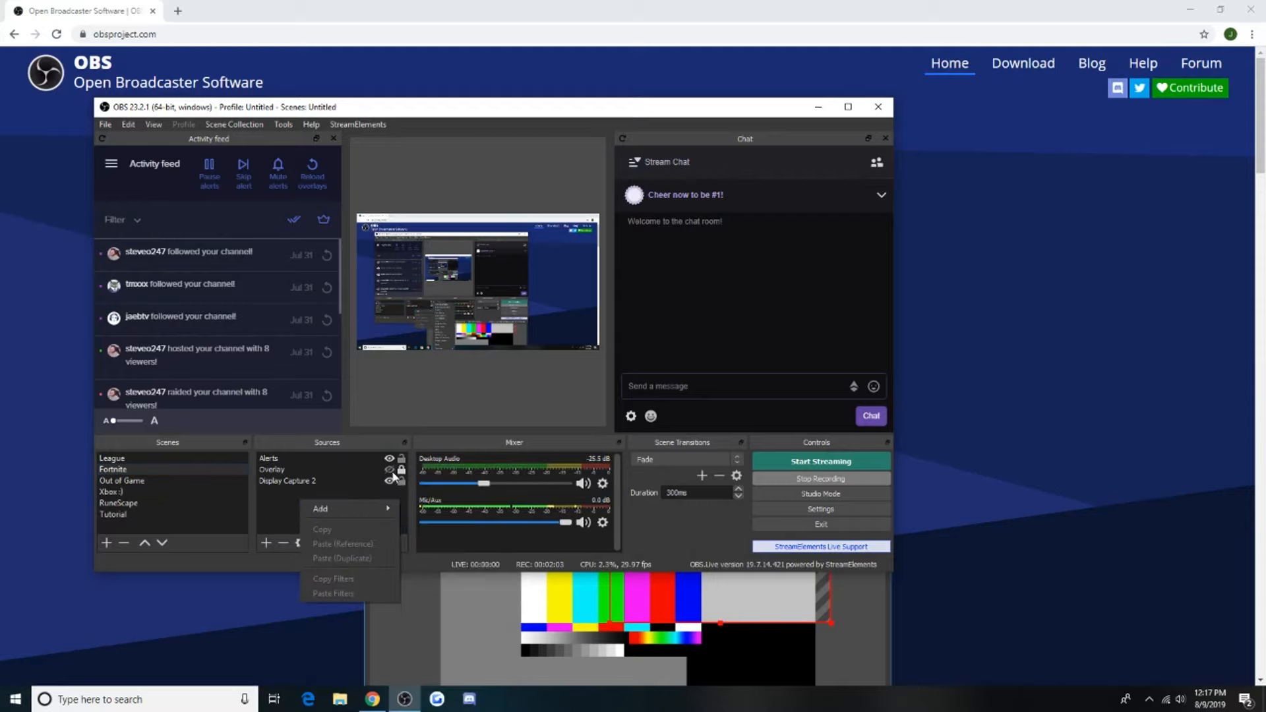
{"action": "mouse_move", "coordinate": [327, 512]}
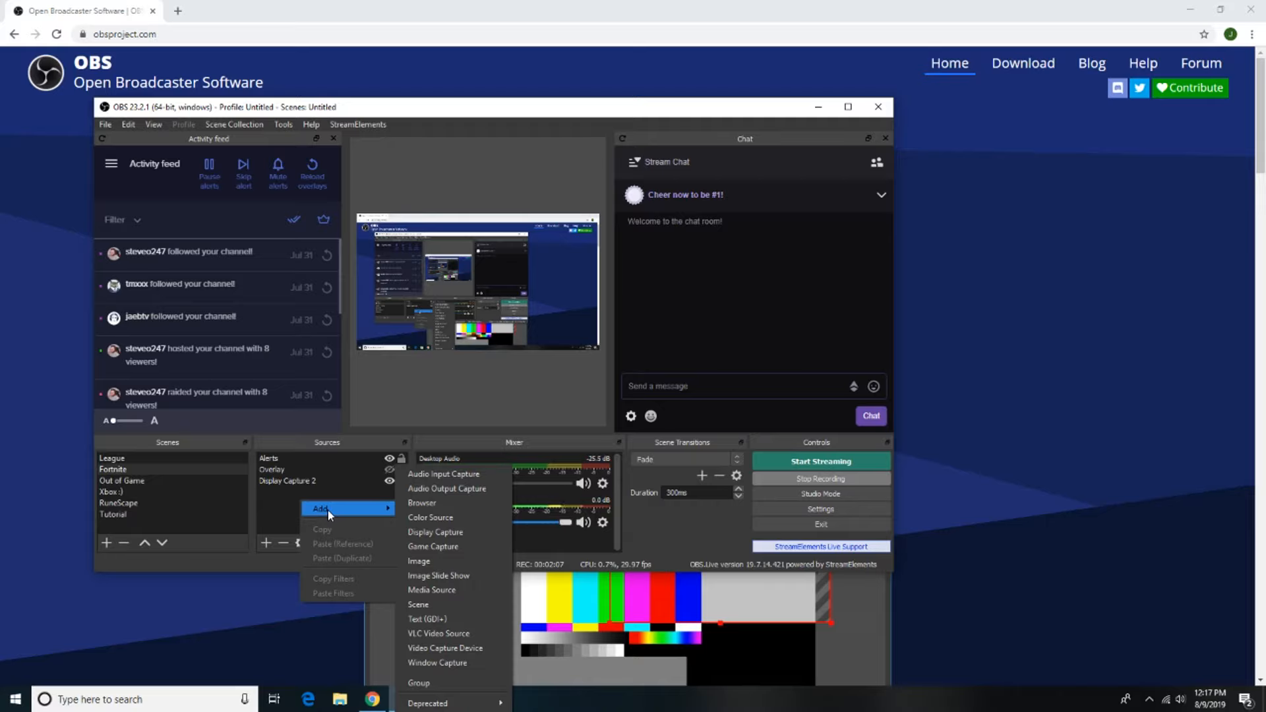
{"action": "left_click", "coordinate": [290, 504]}
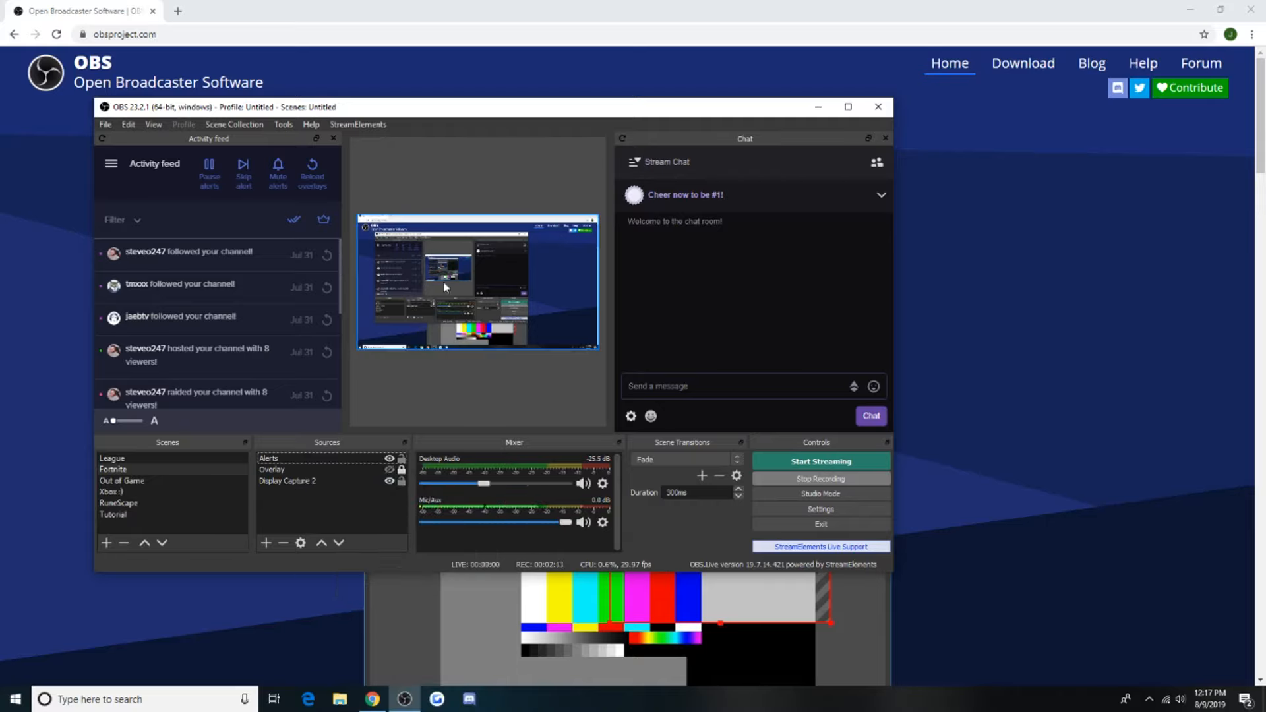
{"action": "left_click_drag", "start_coordinate": [504, 106], "coordinate": [583, 141]}
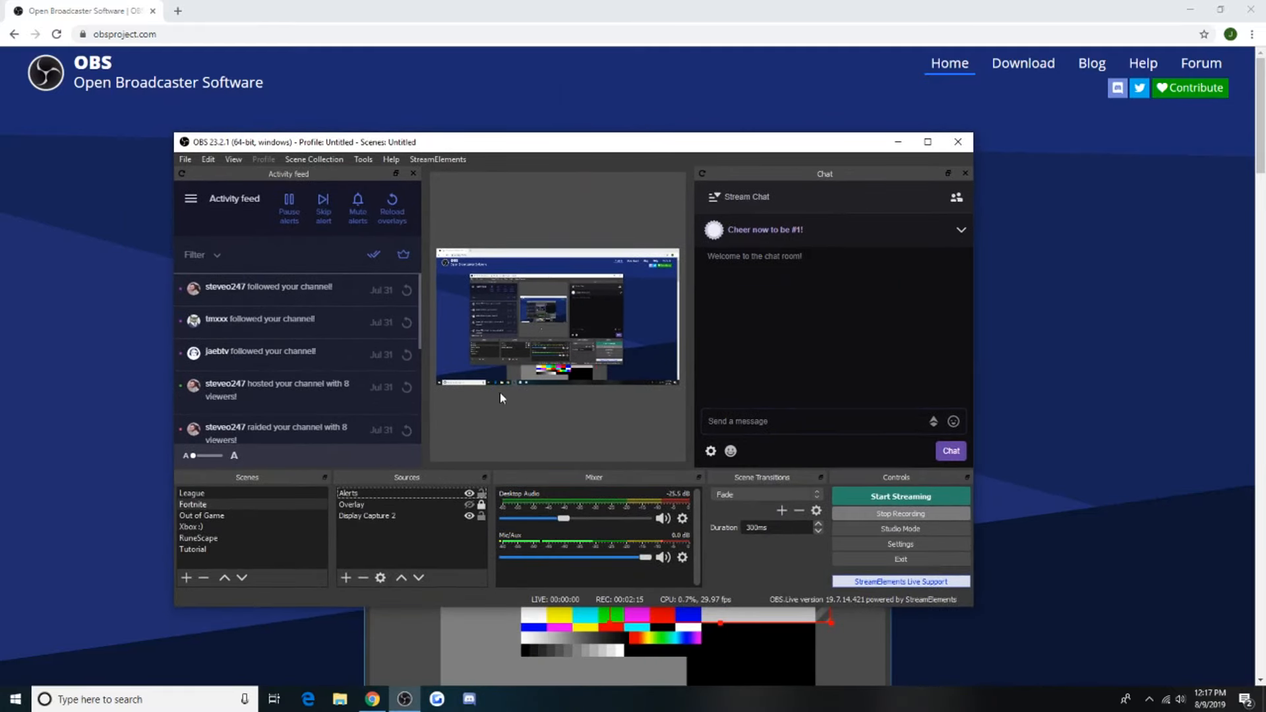
{"action": "right_click", "coordinate": [369, 528]}
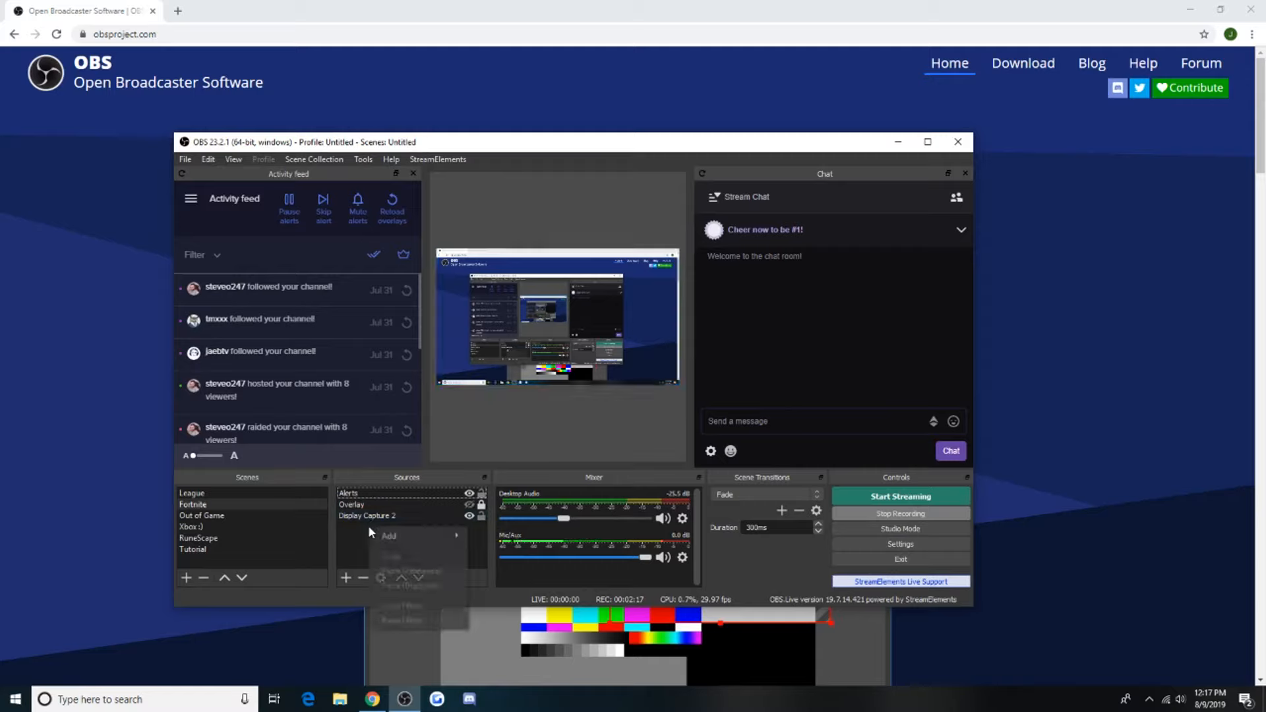
{"action": "mouse_move", "coordinate": [396, 536]}
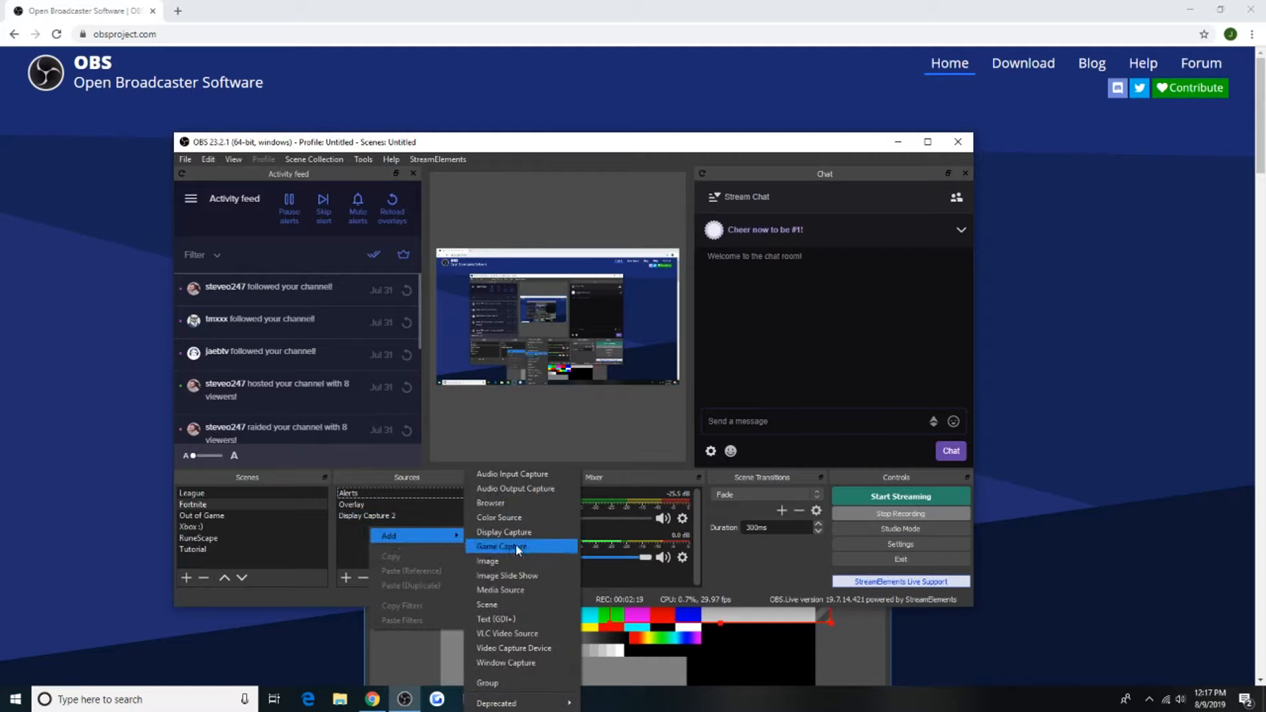
{"action": "left_click", "coordinate": [354, 532]}
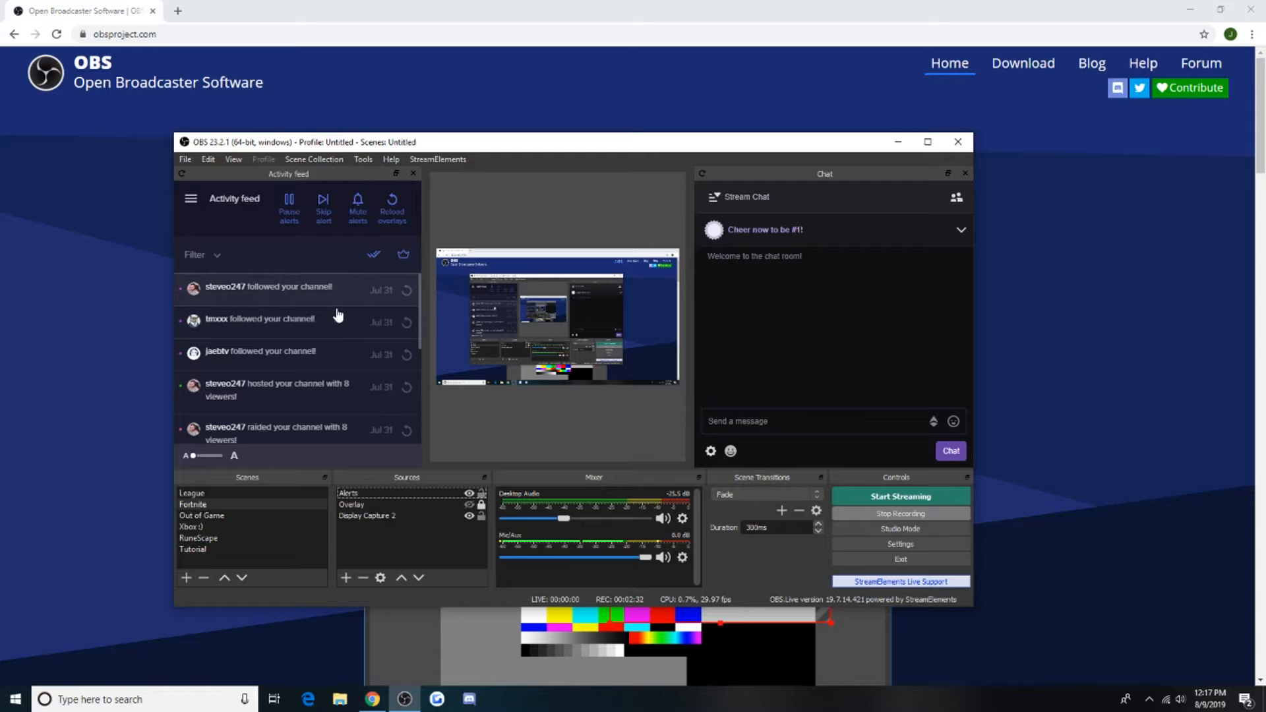
{"action": "right_click", "coordinate": [381, 539]}
{"action": "mouse_move", "coordinate": [398, 548]}
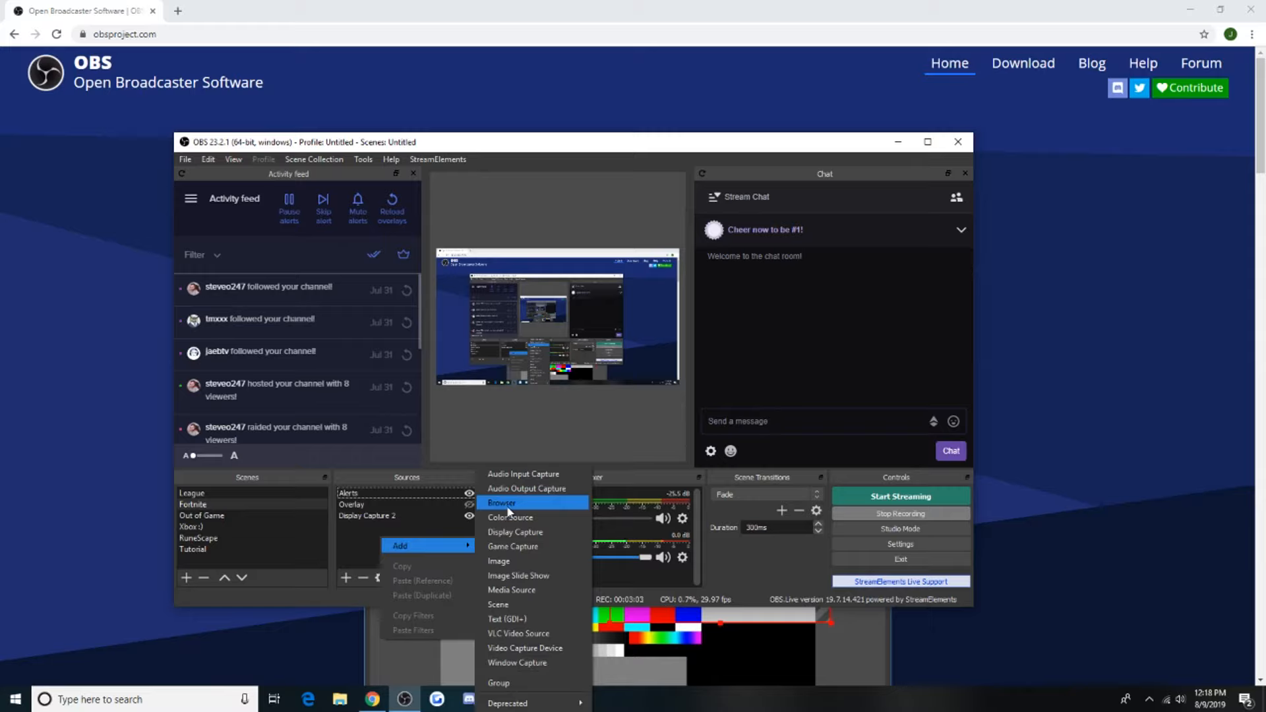
{"action": "left_click", "coordinate": [360, 526]}
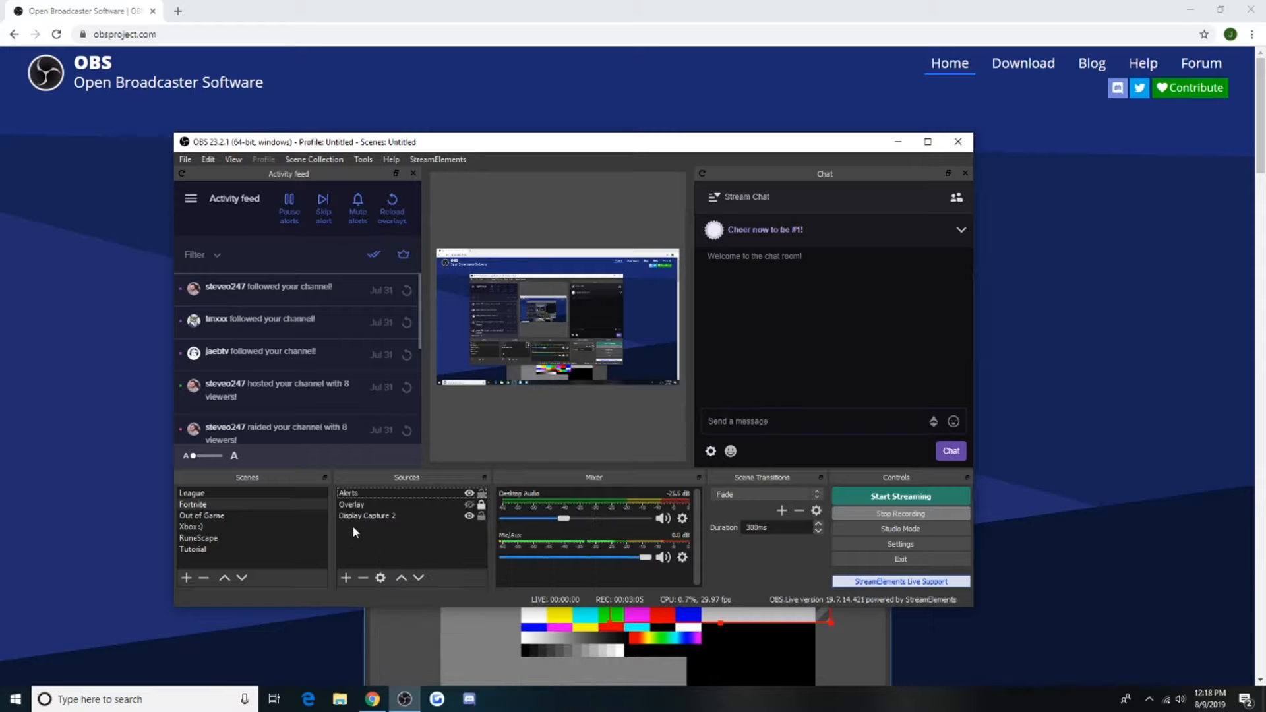
Inspect the properties of the Fortnite scene's Alerts source without changing them, and lock that source
{"action": "left_click", "coordinate": [359, 492]}
{"action": "right_click", "coordinate": [360, 493]}
{"action": "left_click", "coordinate": [382, 481]}
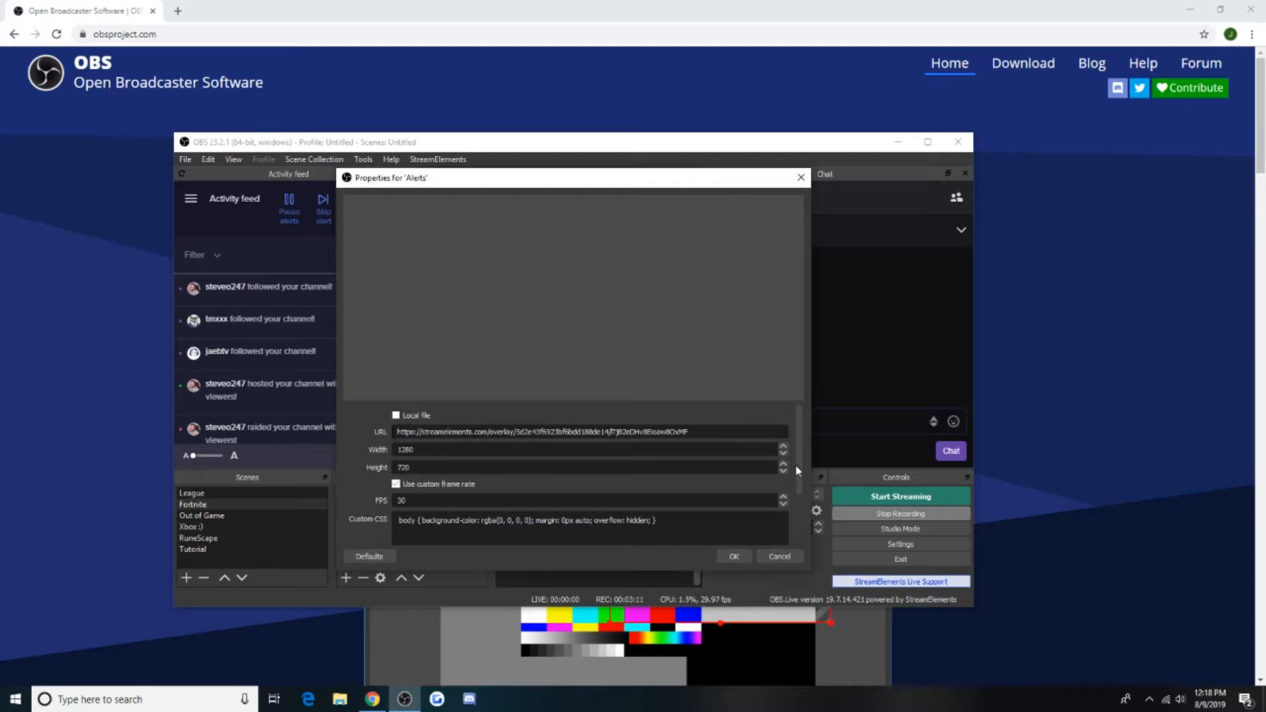
{"action": "left_click_drag", "start_coordinate": [799, 462], "coordinate": [795, 433]}
{"action": "left_click", "coordinate": [780, 557]}
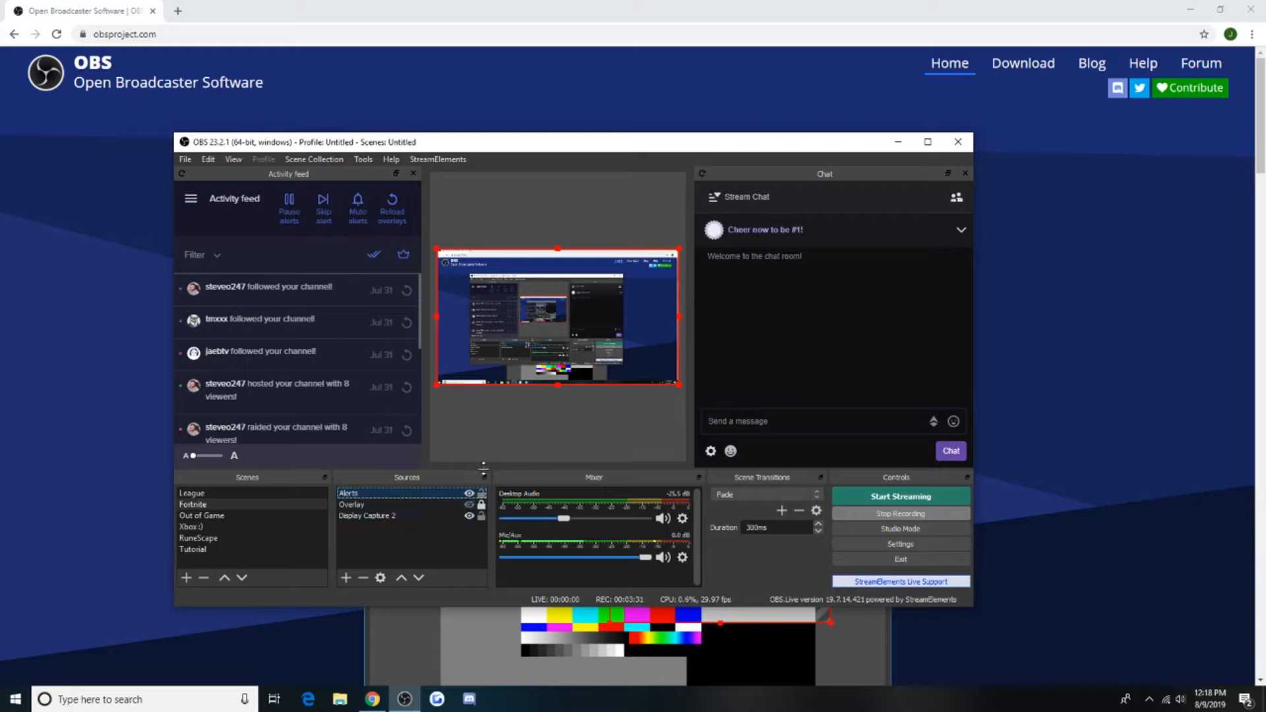
{"action": "left_click", "coordinate": [482, 493]}
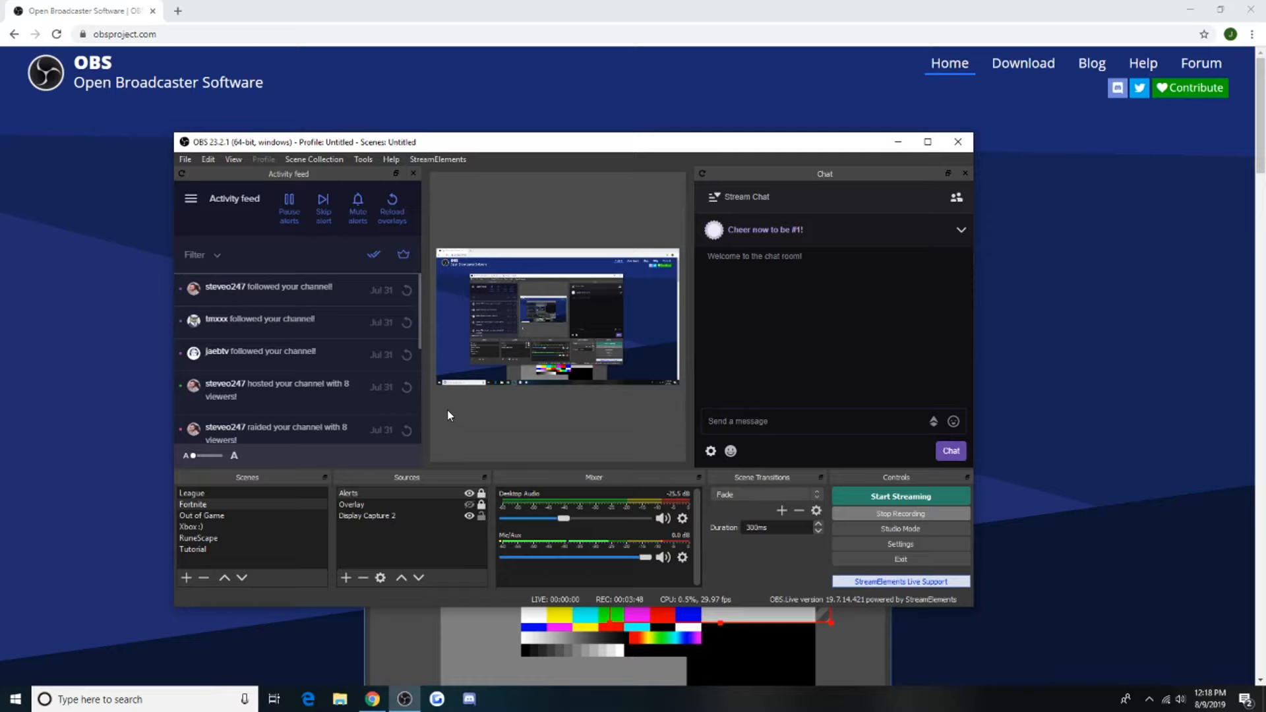
Select the League scene and examine the source types that can be added to it
{"action": "left_click", "coordinate": [234, 495]}
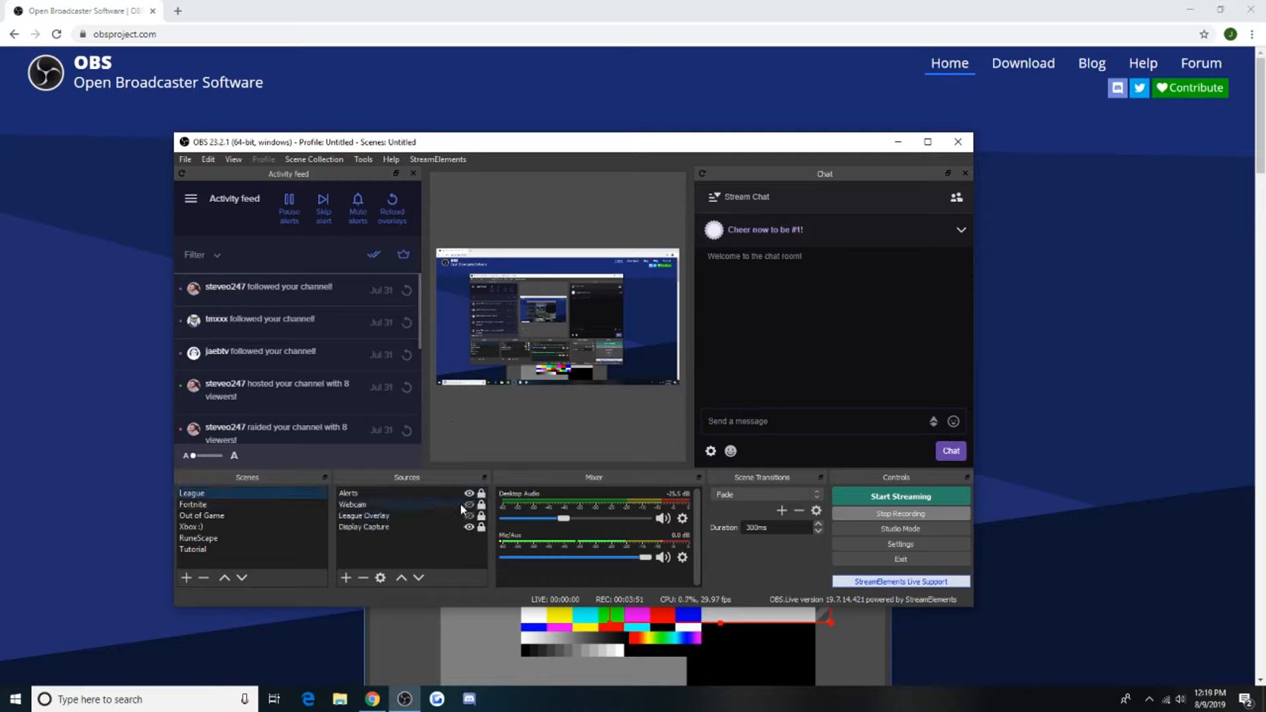
{"action": "right_click", "coordinate": [392, 539]}
{"action": "mouse_move", "coordinate": [409, 548]}
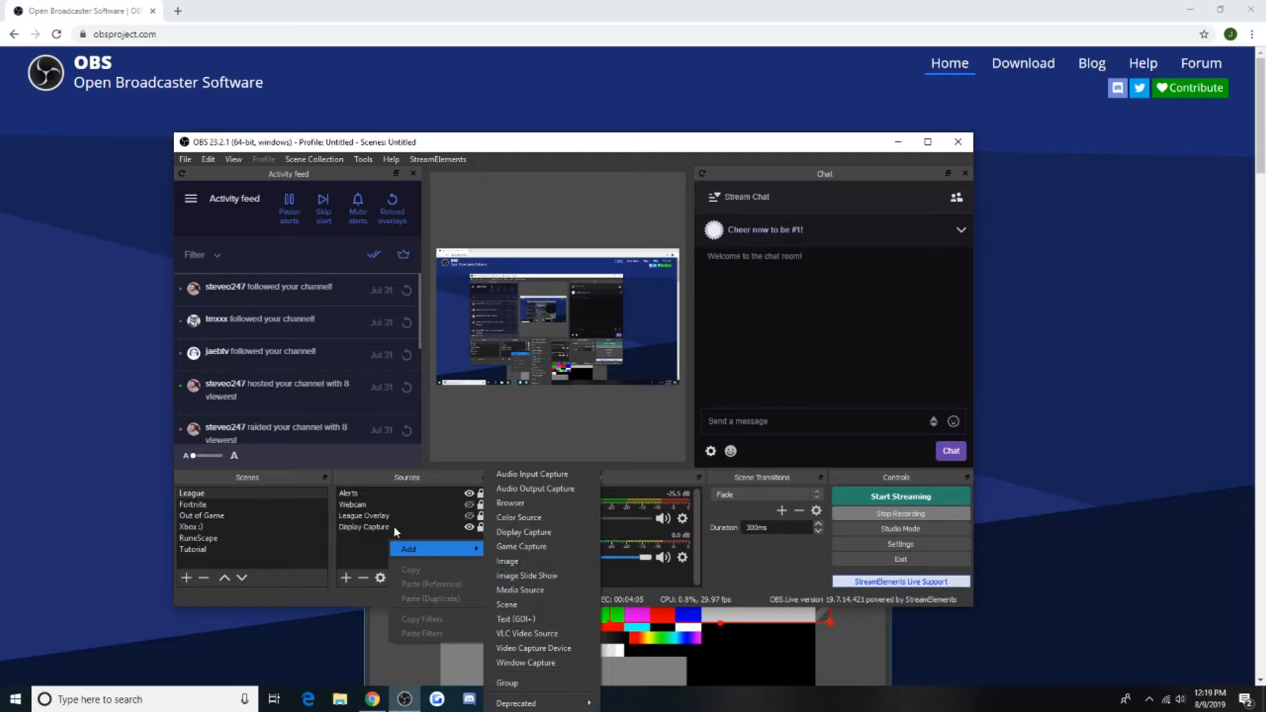
{"action": "left_click", "coordinate": [366, 553]}
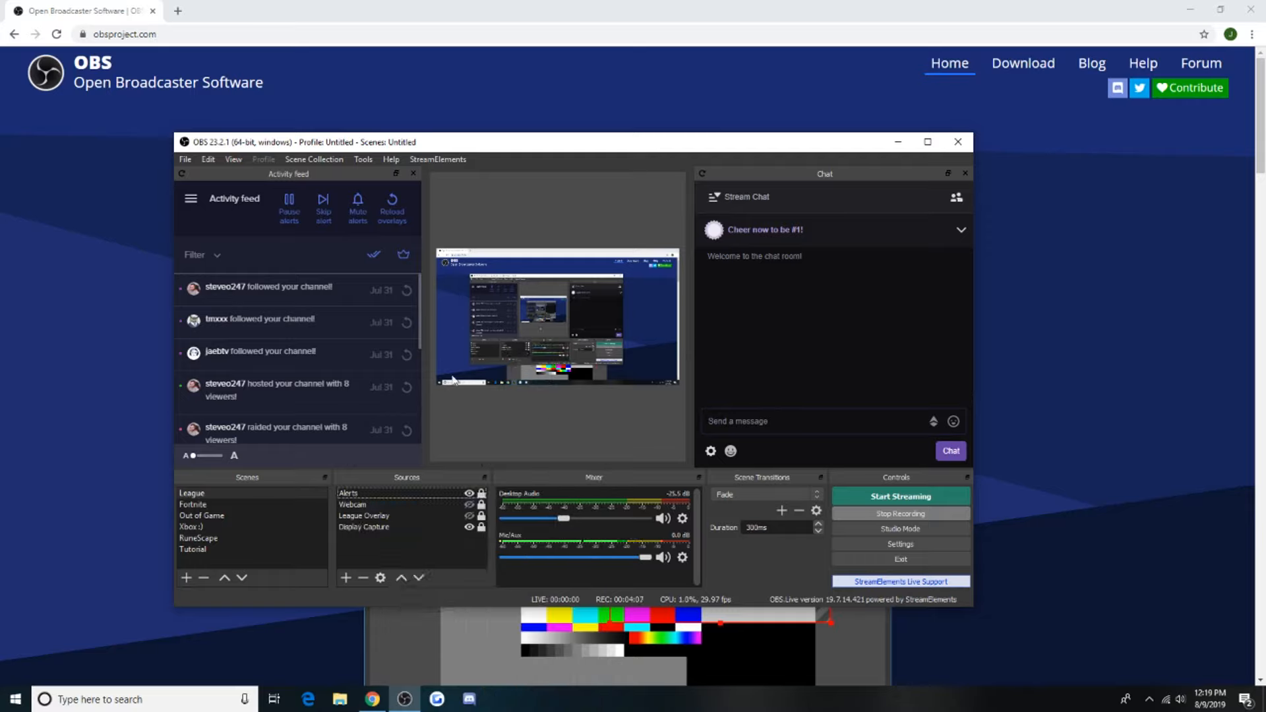
Open the settings, try the Acri theme, and set the theme back to Dark (Default)
{"action": "left_click", "coordinate": [901, 544]}
{"action": "left_click", "coordinate": [502, 192]}
{"action": "left_click", "coordinate": [495, 183]}
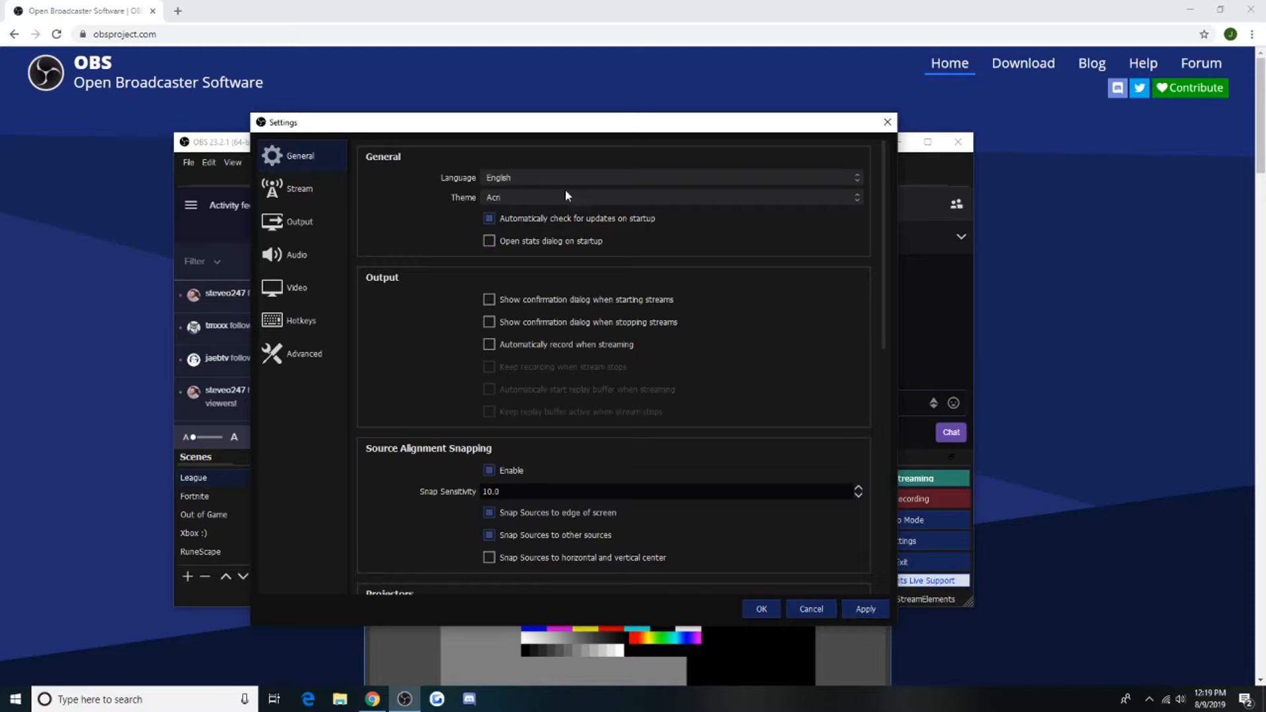
{"action": "left_click", "coordinate": [500, 196]}
{"action": "left_click", "coordinate": [514, 228]}
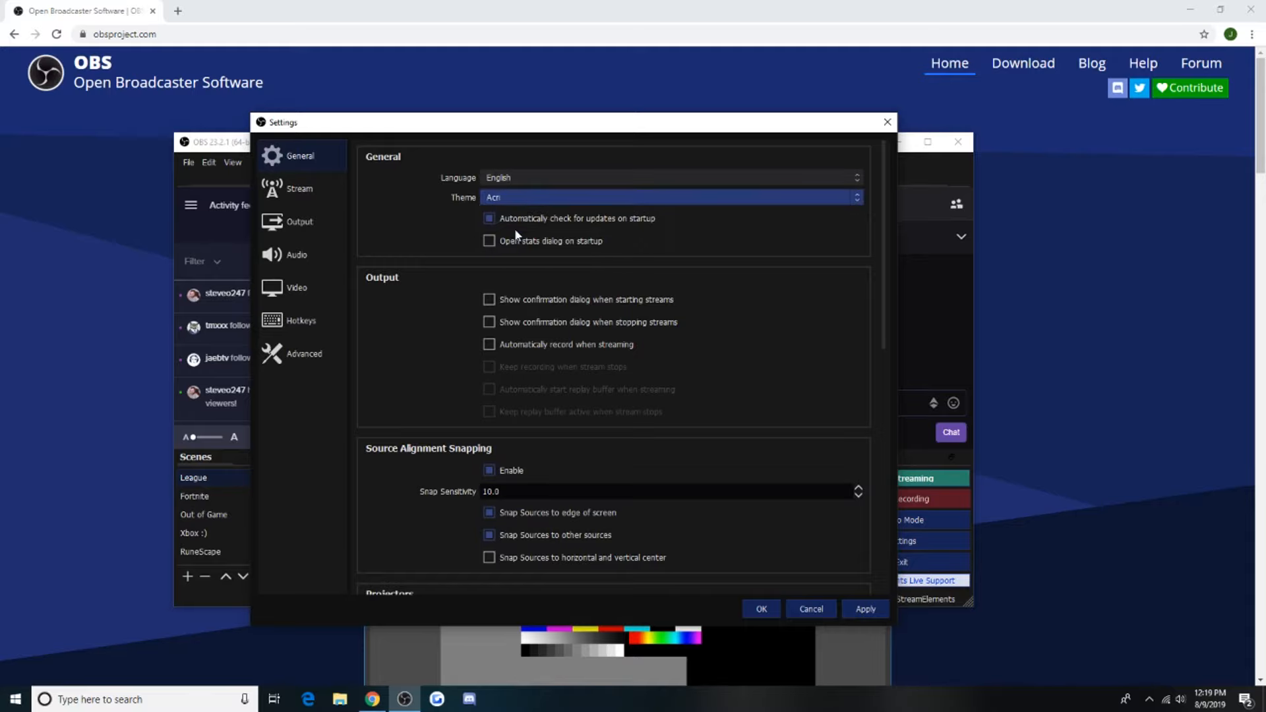
{"action": "left_click", "coordinate": [509, 206]}
{"action": "left_click", "coordinate": [512, 226]}
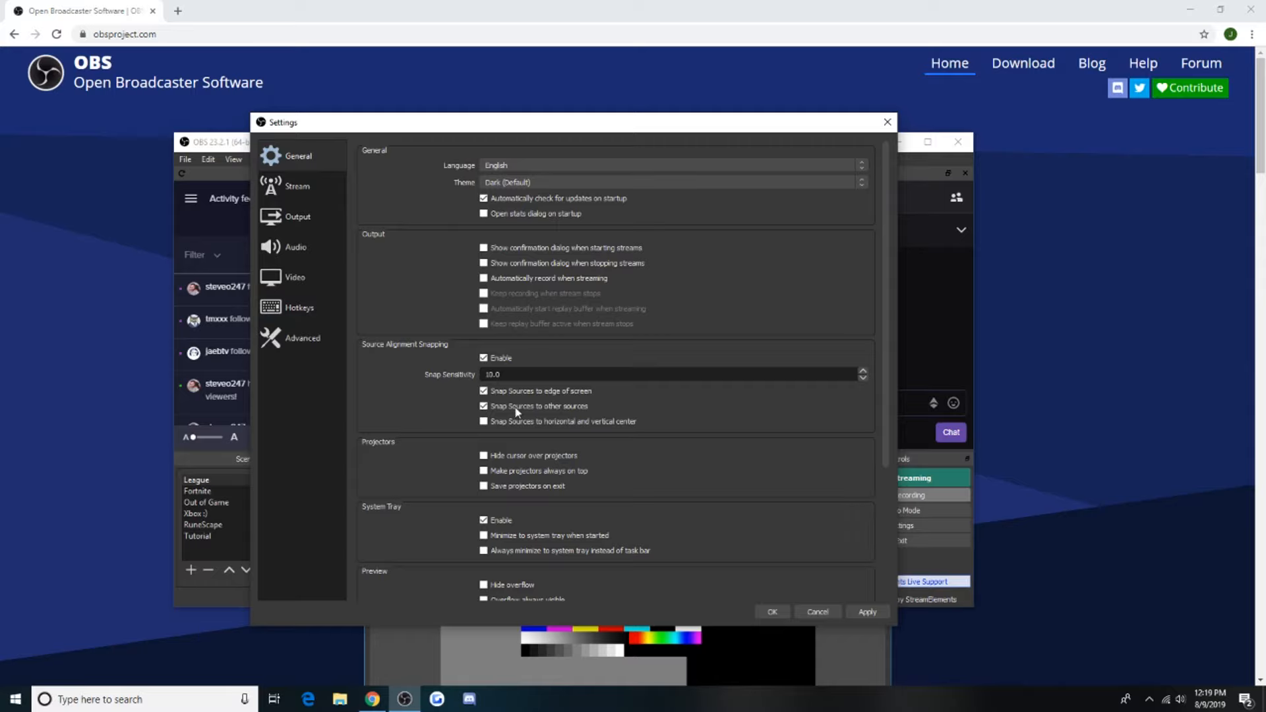
Review the general settings, then the streaming services and servers, keeping Twitch and Auto (Recommended) selected
{"action": "left_click_drag", "start_coordinate": [883, 350], "coordinate": [884, 362]}
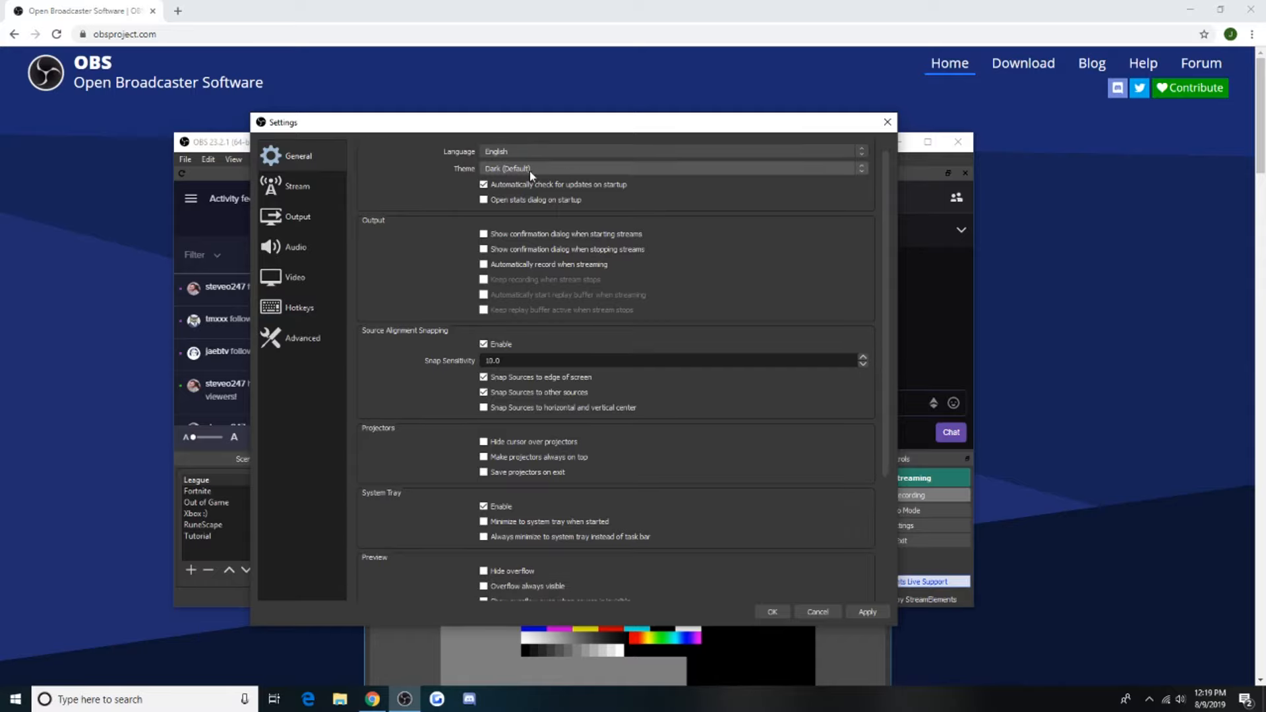
{"action": "scroll", "coordinate": [613, 284], "scroll_direction": "up", "scroll_amount": 1}
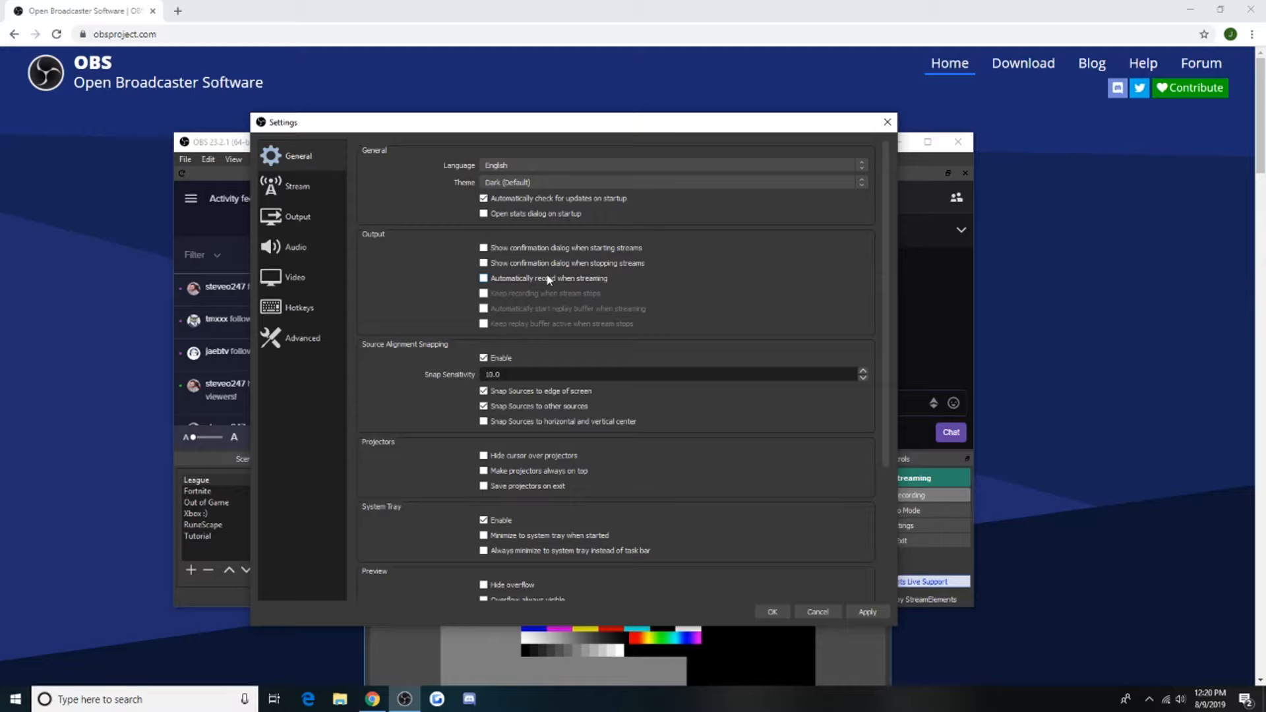
{"action": "left_click", "coordinate": [295, 182]}
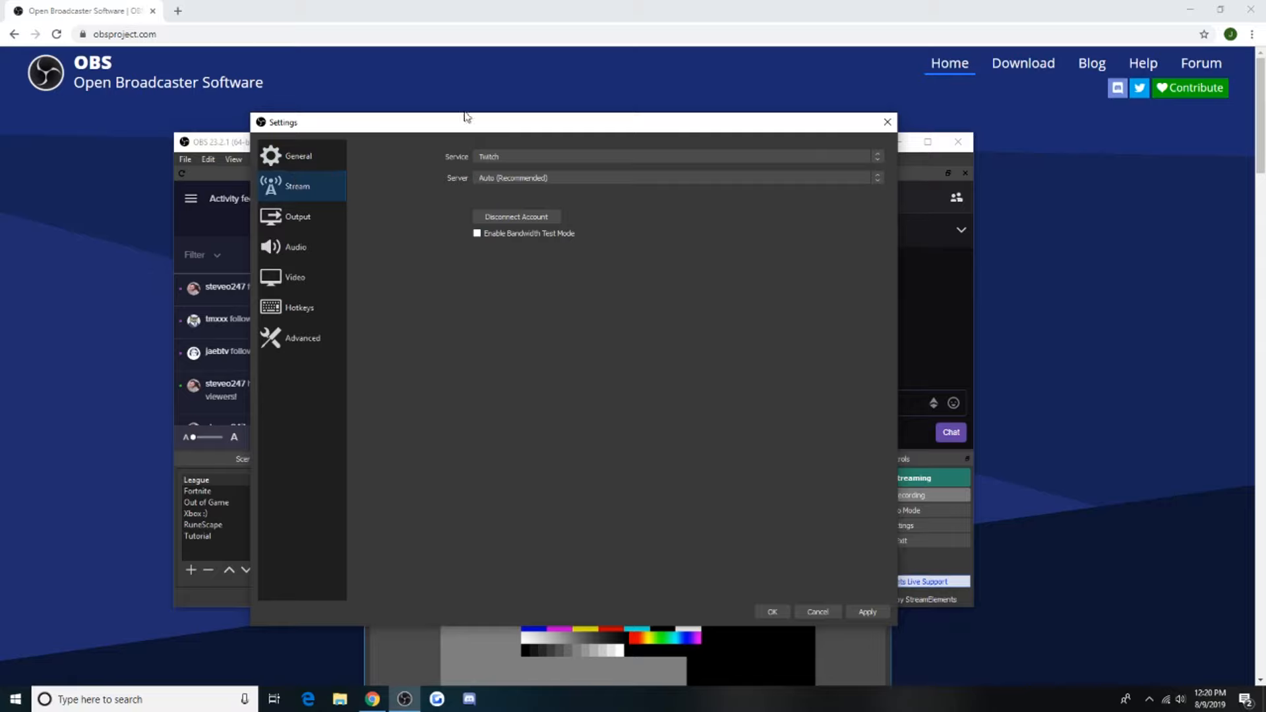
{"action": "left_click", "coordinate": [499, 160]}
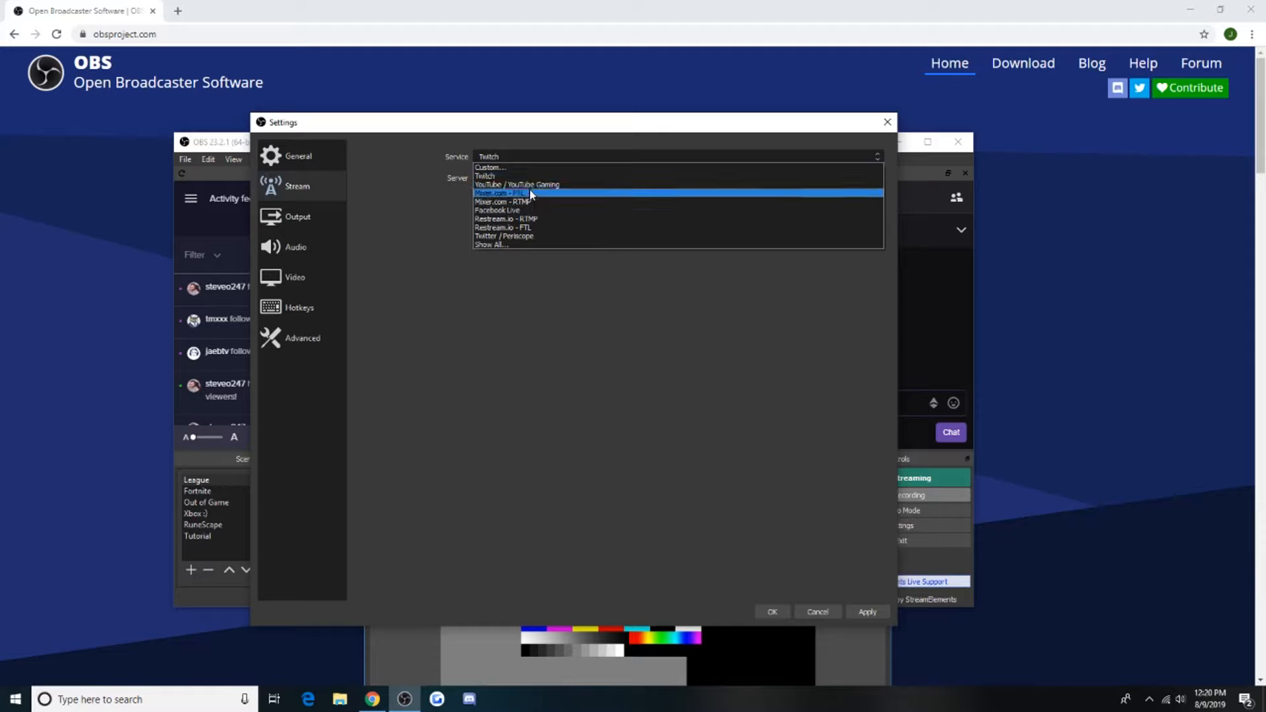
{"action": "left_click", "coordinate": [515, 159]}
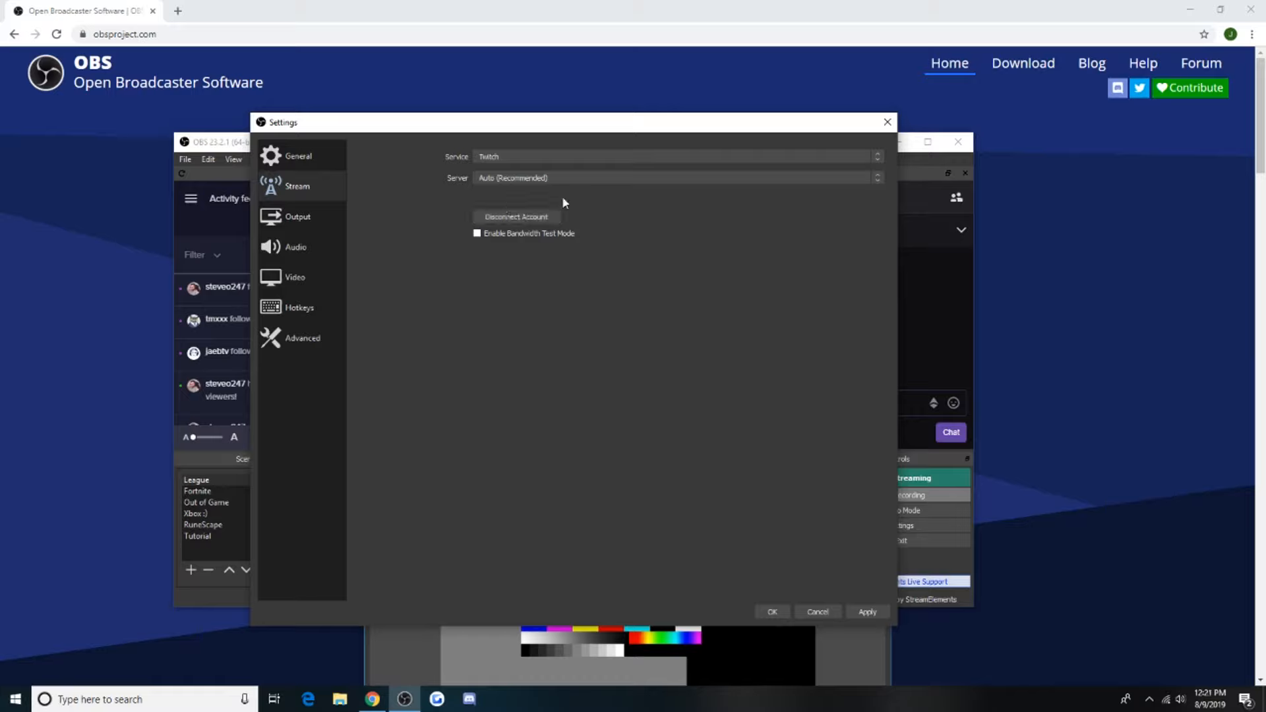
{"action": "left_click", "coordinate": [501, 178]}
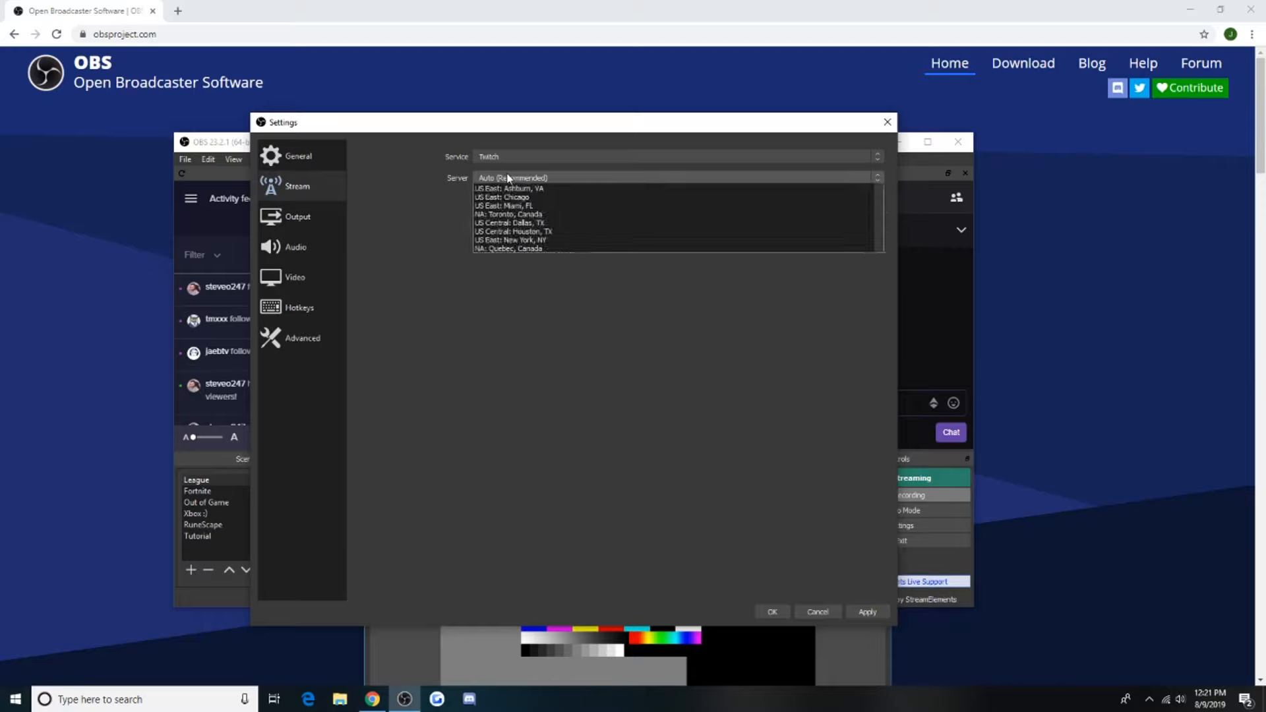
{"action": "left_click", "coordinate": [509, 183]}
{"action": "left_click", "coordinate": [501, 178]}
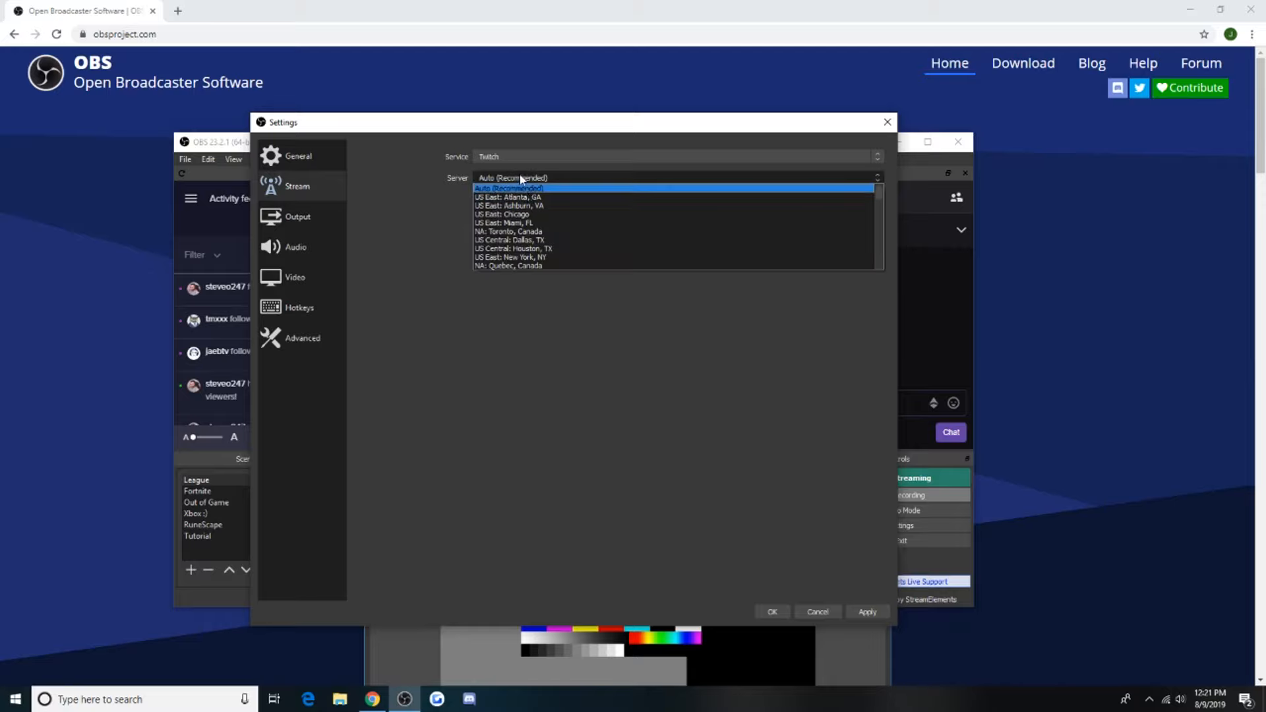
{"action": "left_click", "coordinate": [551, 188]}
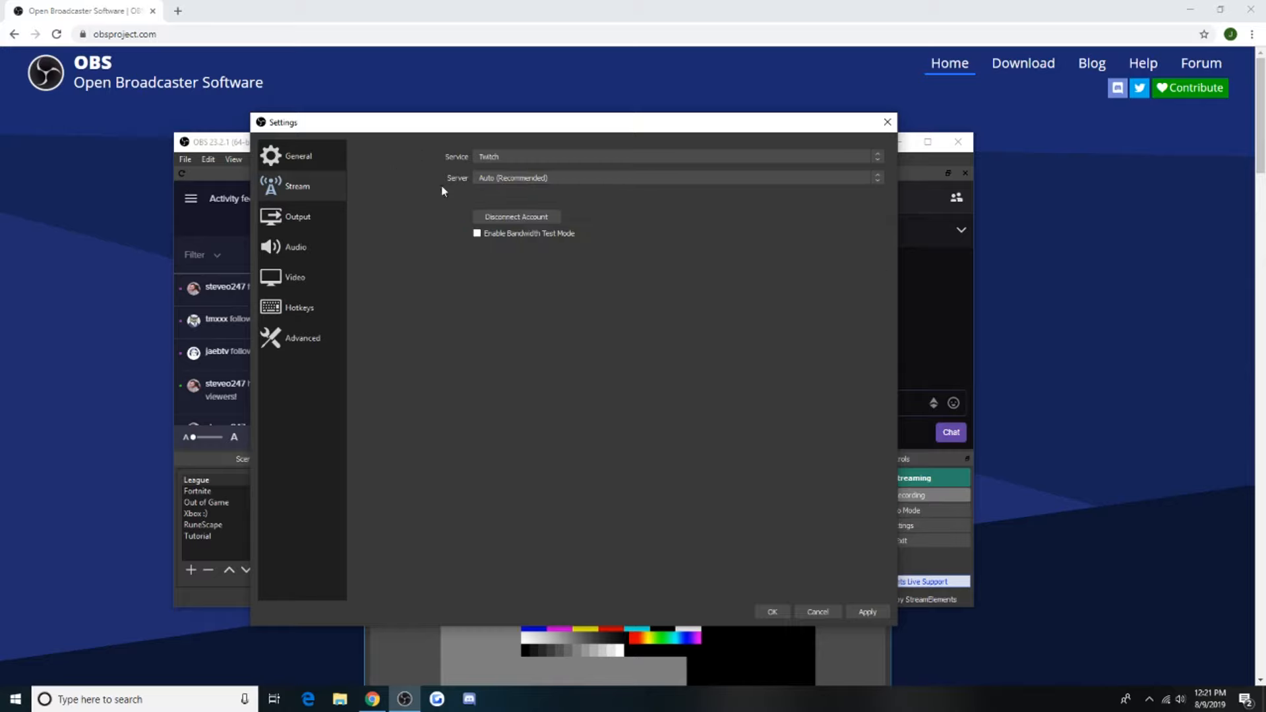
Review the streaming video bitrate in the Output settings and the device and hotkey options in the Audio settings
{"action": "left_click", "coordinate": [336, 205]}
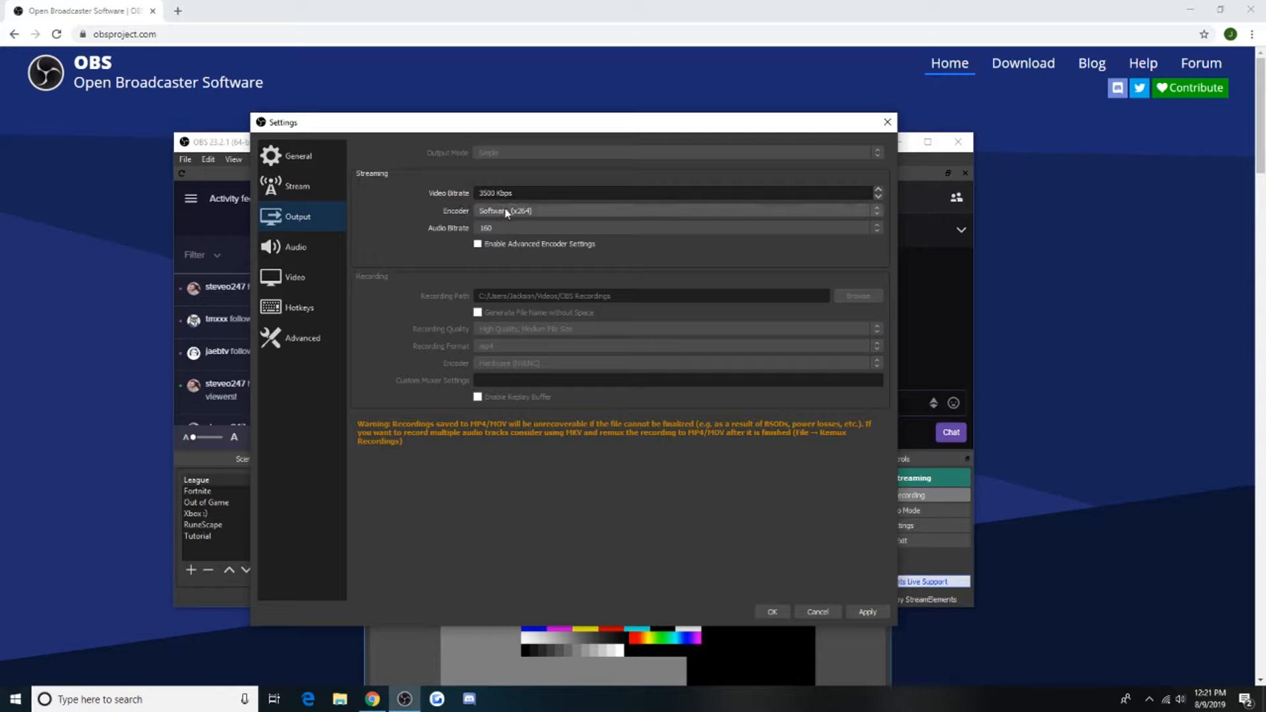
{"action": "left_click_drag", "start_coordinate": [515, 193], "coordinate": [475, 196]}
{"action": "left_click", "coordinate": [536, 193]}
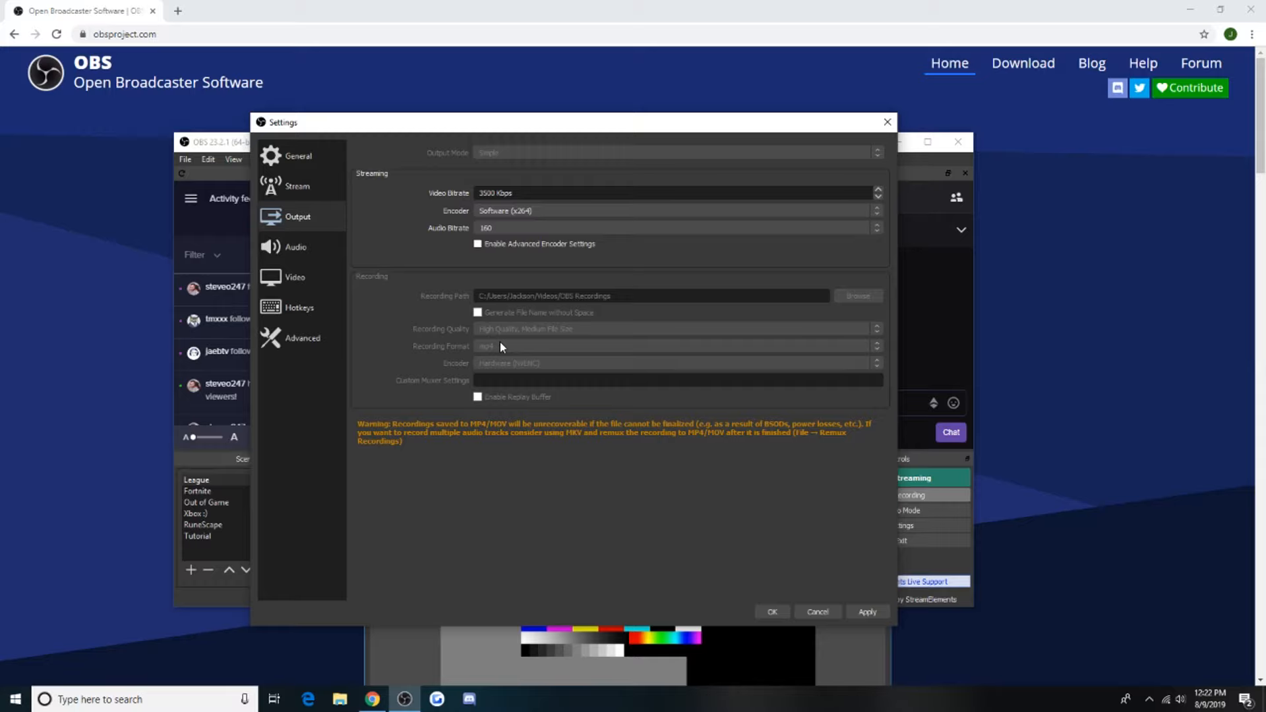
{"action": "left_click", "coordinate": [301, 260]}
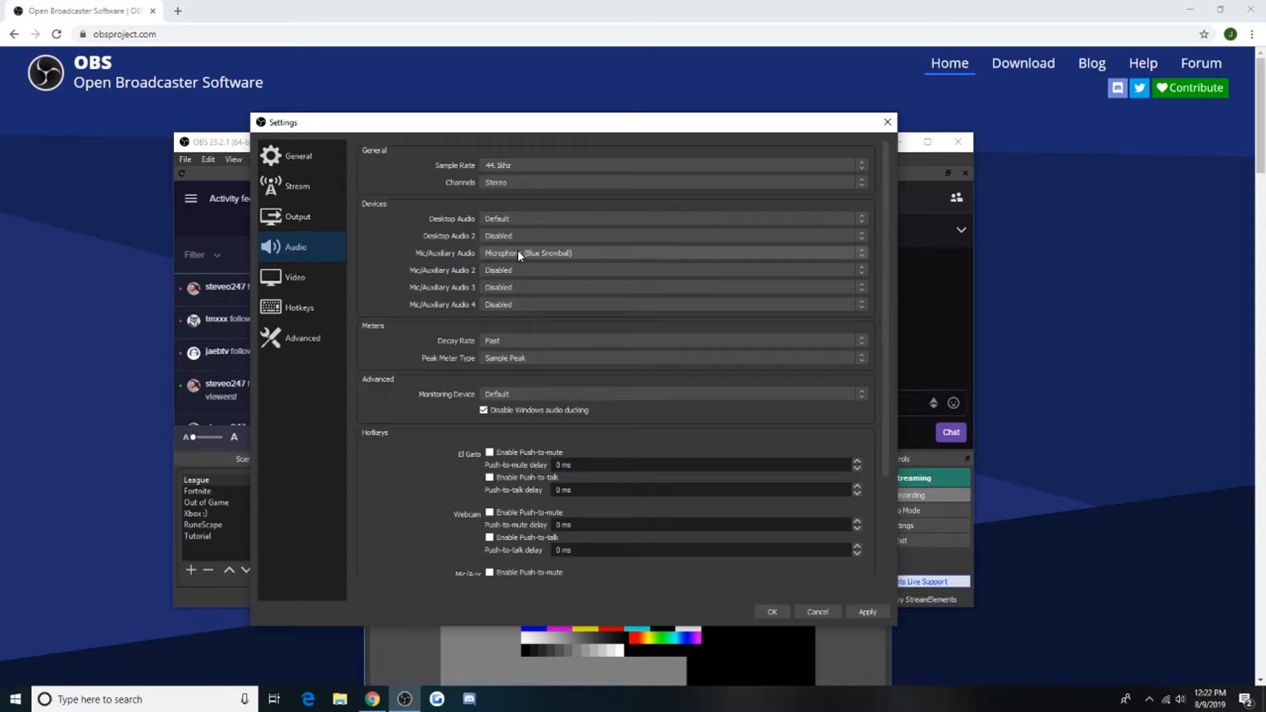
{"action": "left_click_drag", "start_coordinate": [884, 313], "coordinate": [872, 440]}
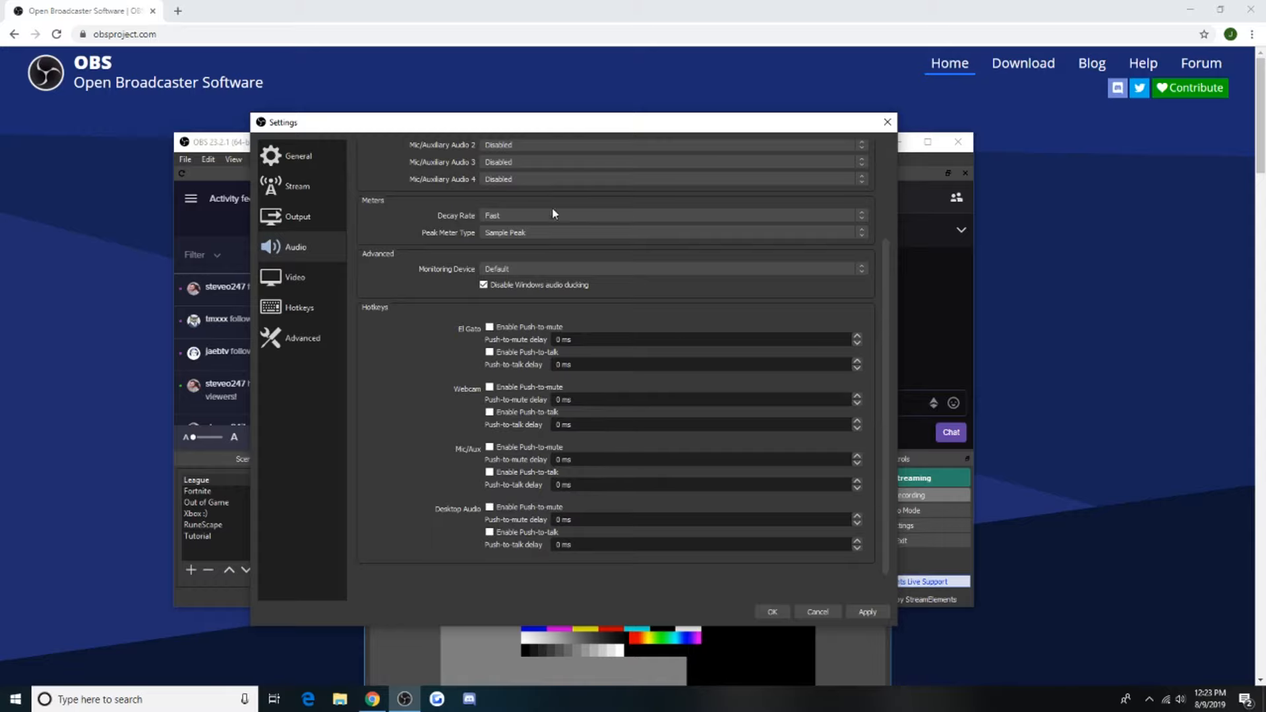
Review the resolution and FPS options in the Video settings and the streaming, recording and scene assignments in the Hotkeys settings
{"action": "left_click", "coordinate": [288, 278]}
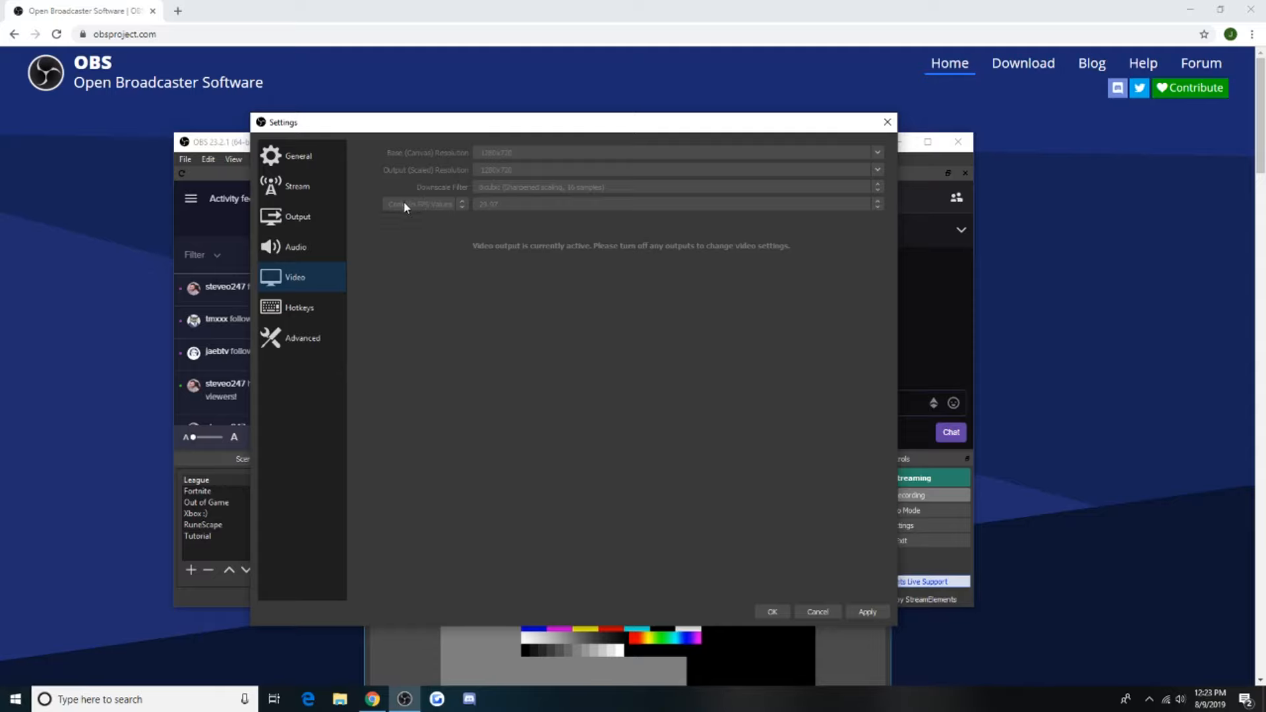
{"action": "left_click", "coordinate": [289, 310]}
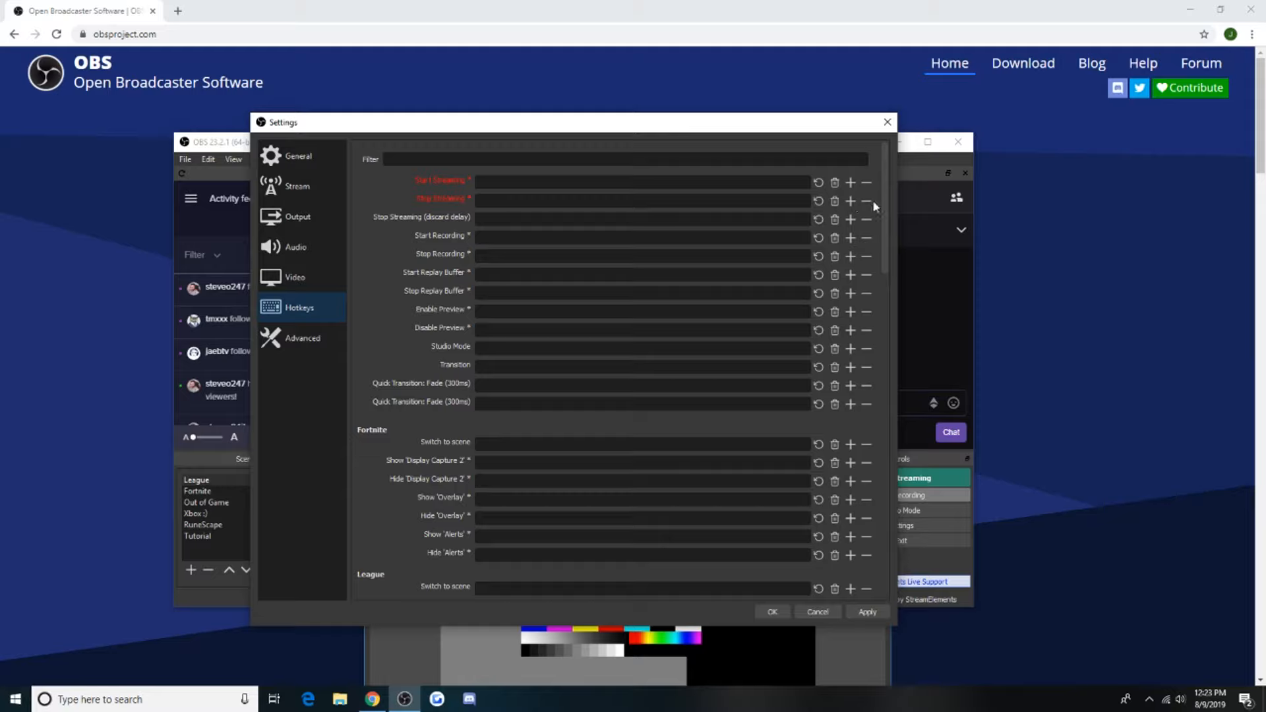
{"action": "mouse_move", "coordinate": [886, 202]}
{"action": "left_mouse_down"}
{"action": "mouse_move", "coordinate": [892, 540]}
{"action": "mouse_move", "coordinate": [881, 189]}
{"action": "left_mouse_up"}
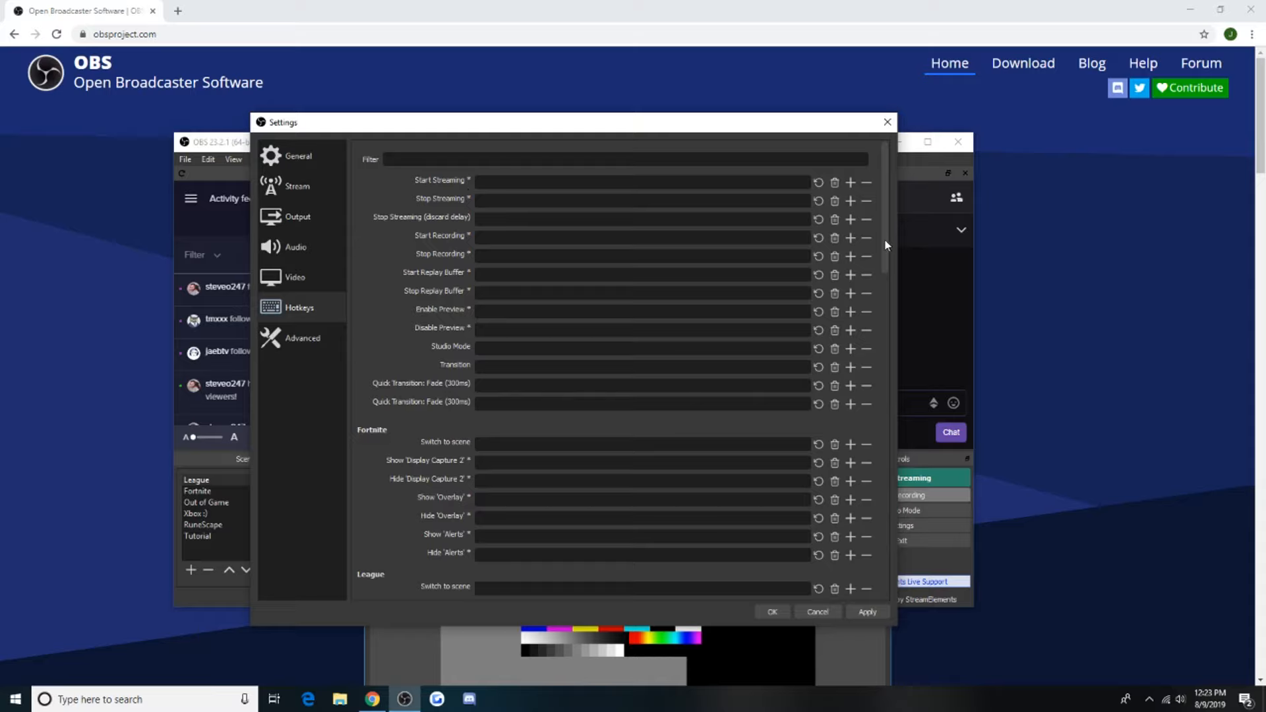
Examine the recording filename formatting in the Advanced settings and compare it with the file names in the OBS Recordings folder
{"action": "left_click", "coordinate": [303, 338]}
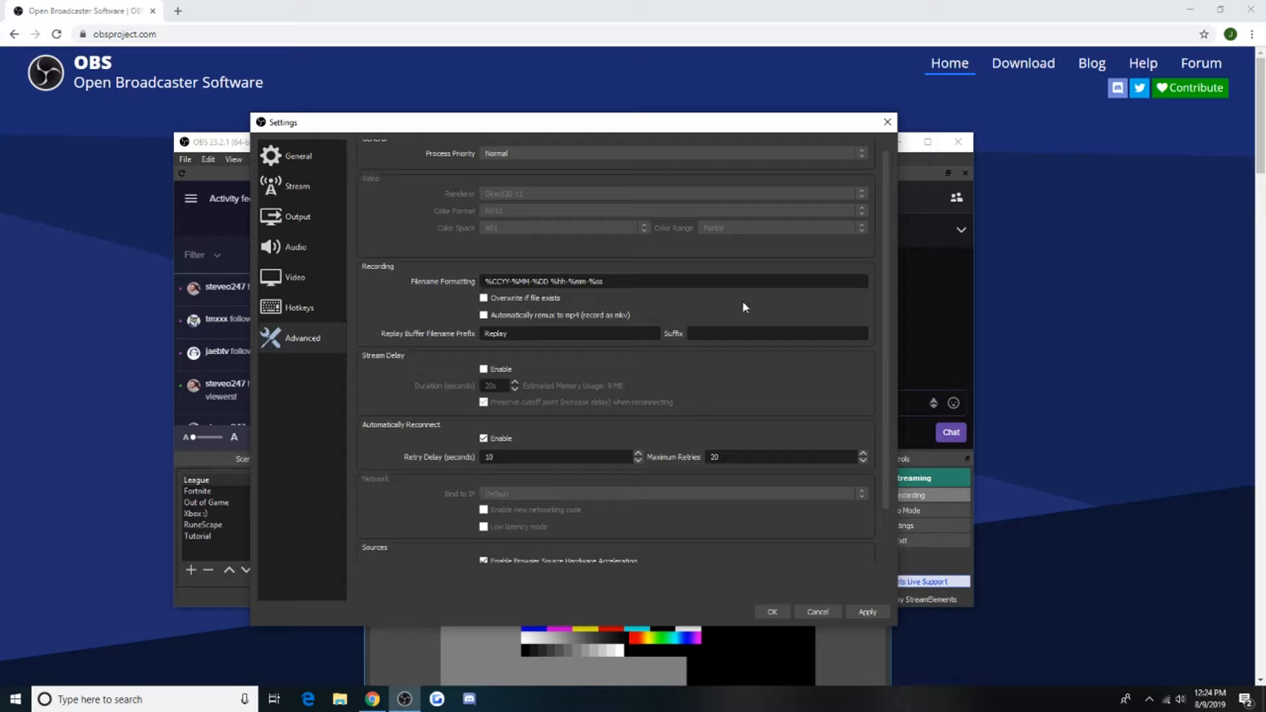
{"action": "mouse_move", "coordinate": [481, 278]}
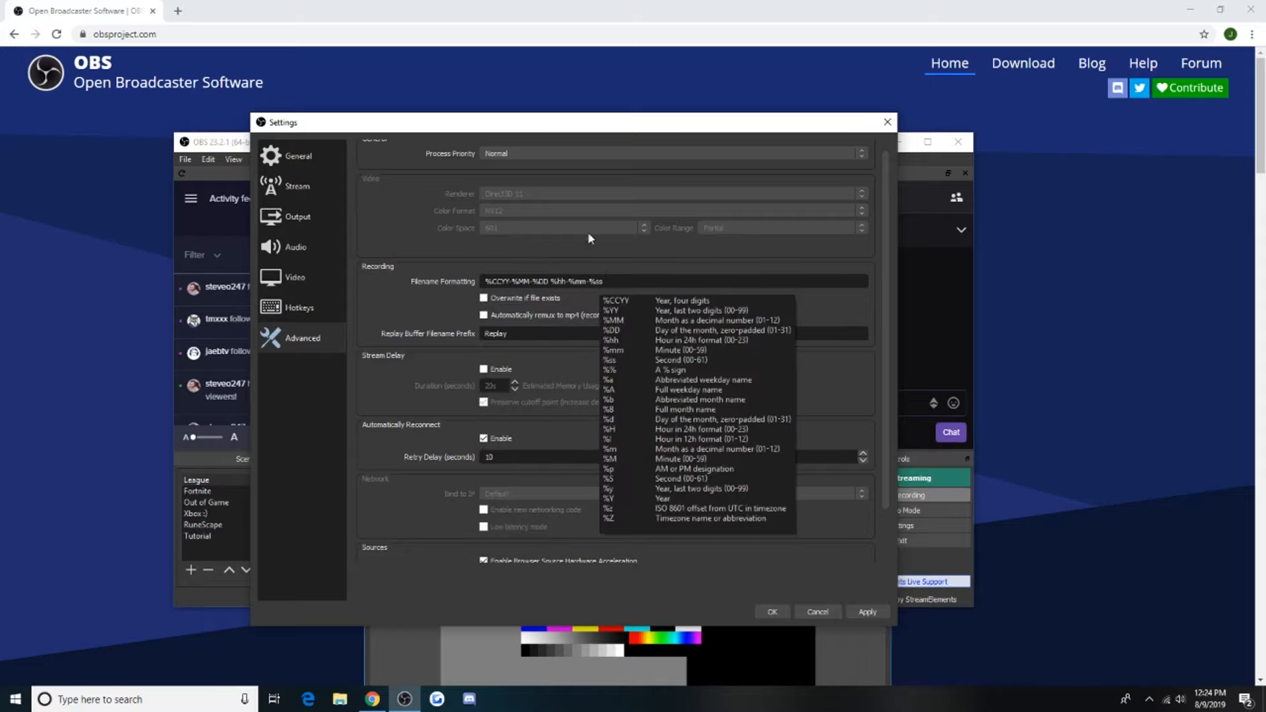
{"action": "left_click", "coordinate": [339, 701]}
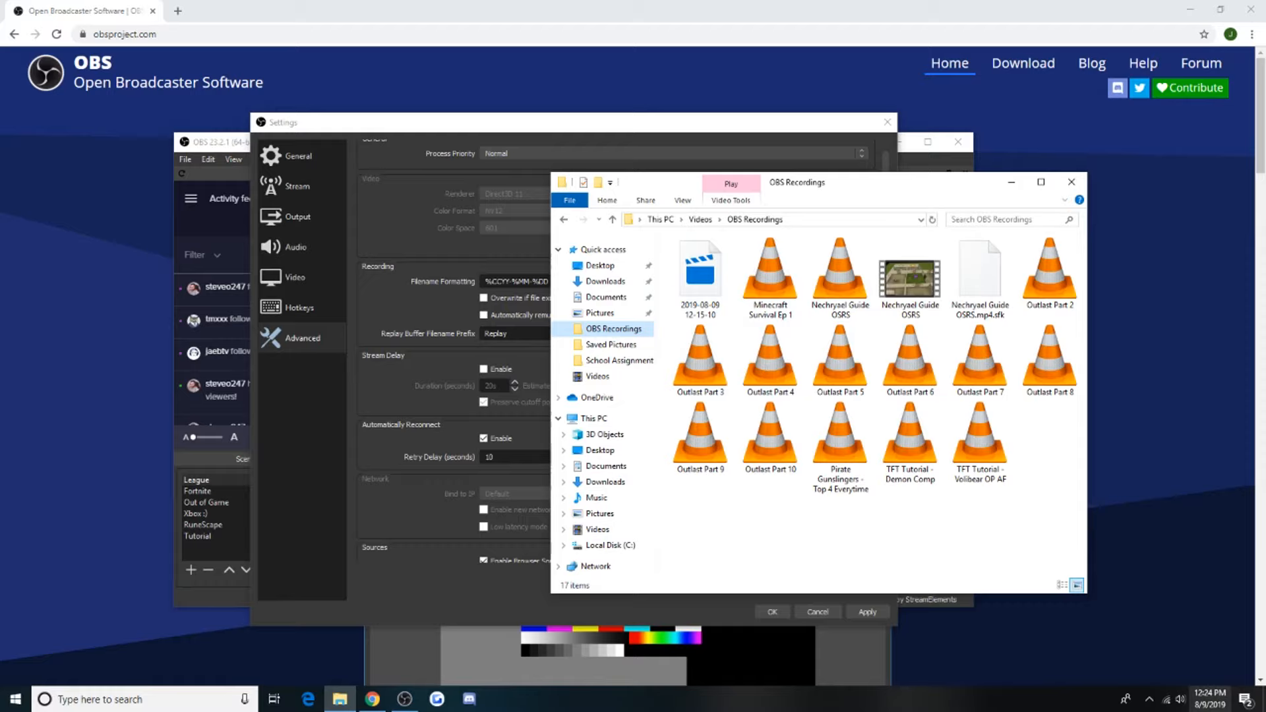
{"action": "left_click_drag", "start_coordinate": [842, 185], "coordinate": [0, 152]}
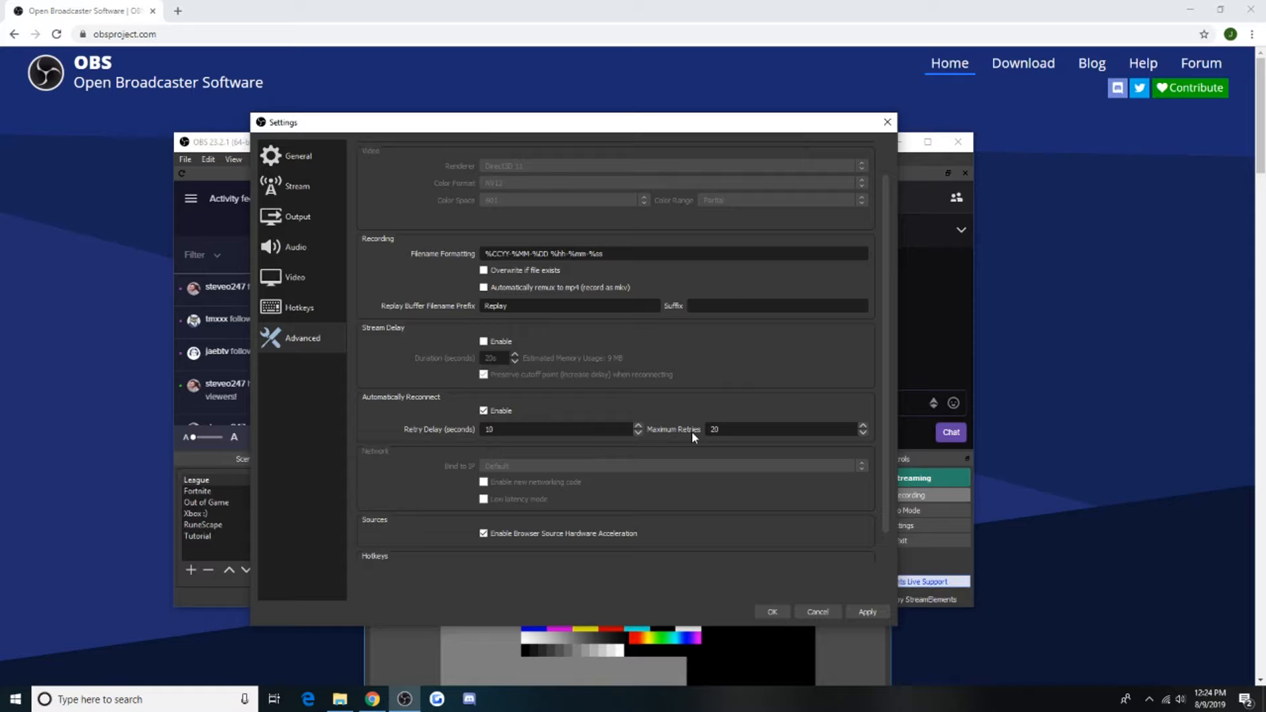
Review the remaining Advanced settings, including stream delay, automatic reconnect, network, sources and hotkeys
{"action": "scroll", "coordinate": [691, 431], "scroll_direction": "up", "scroll_amount": 1}
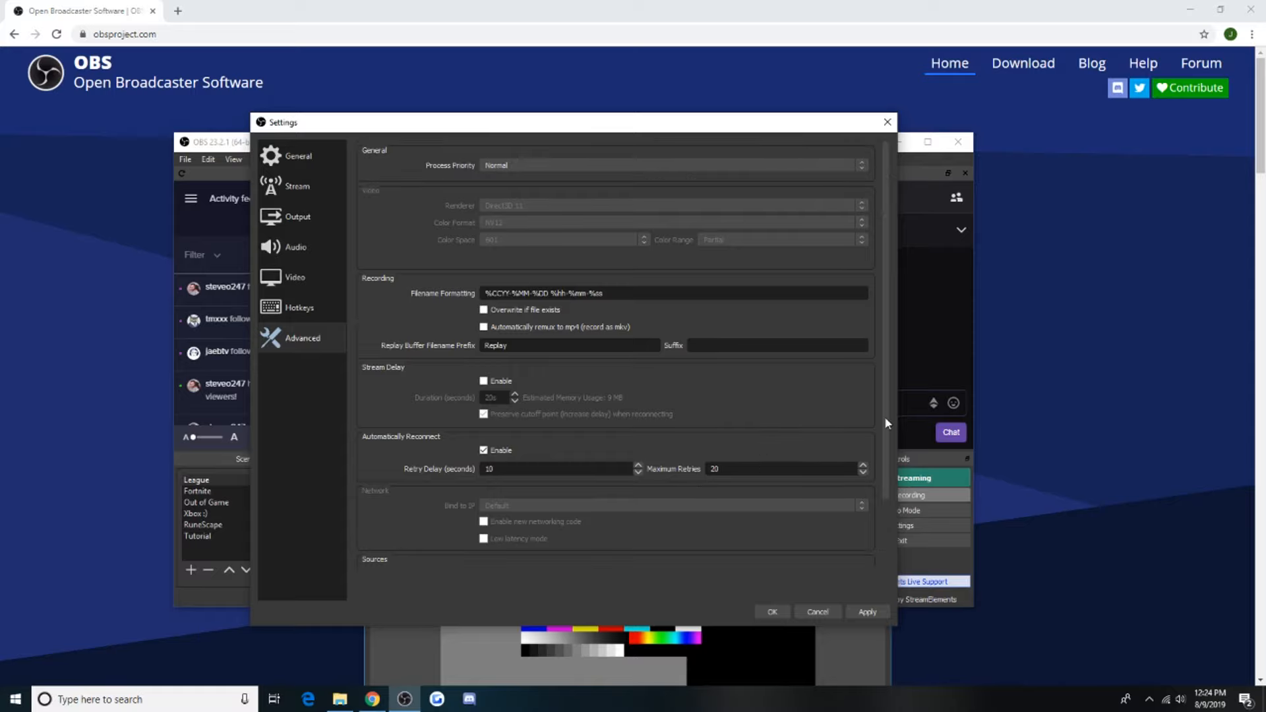
{"action": "left_click_drag", "start_coordinate": [884, 417], "coordinate": [870, 555]}
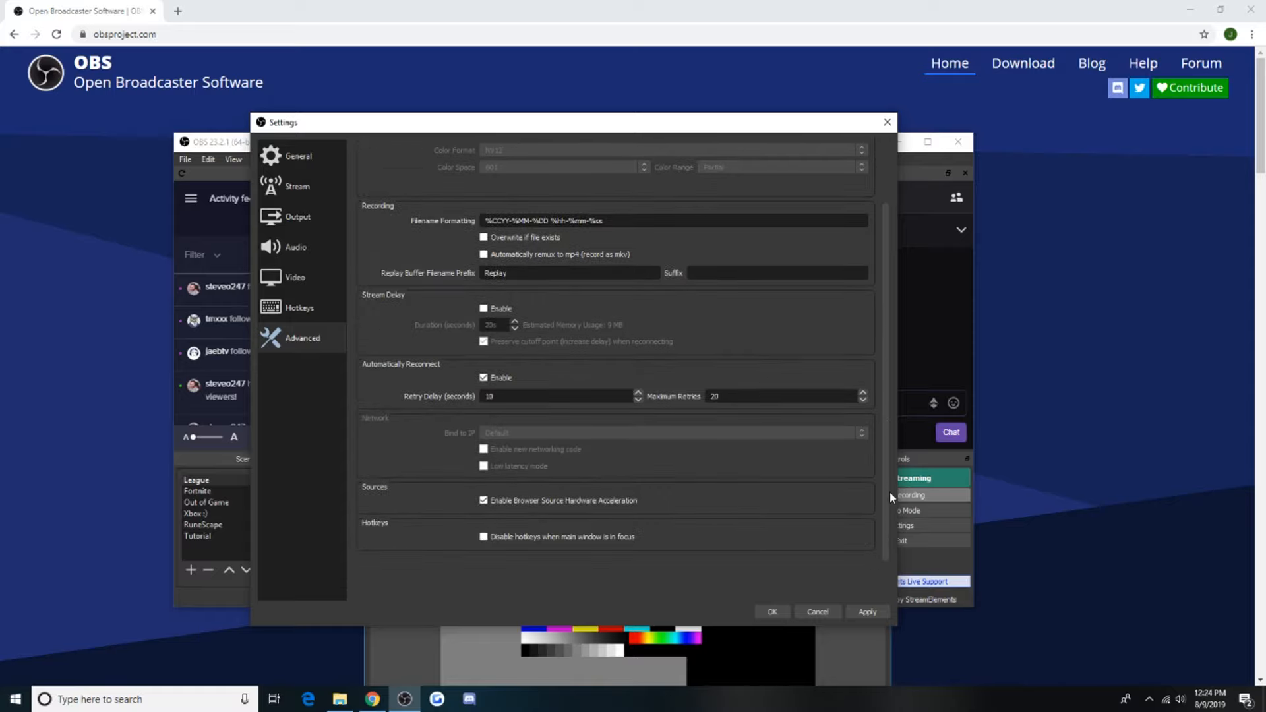
{"action": "left_click_drag", "start_coordinate": [886, 496], "coordinate": [902, 333]}
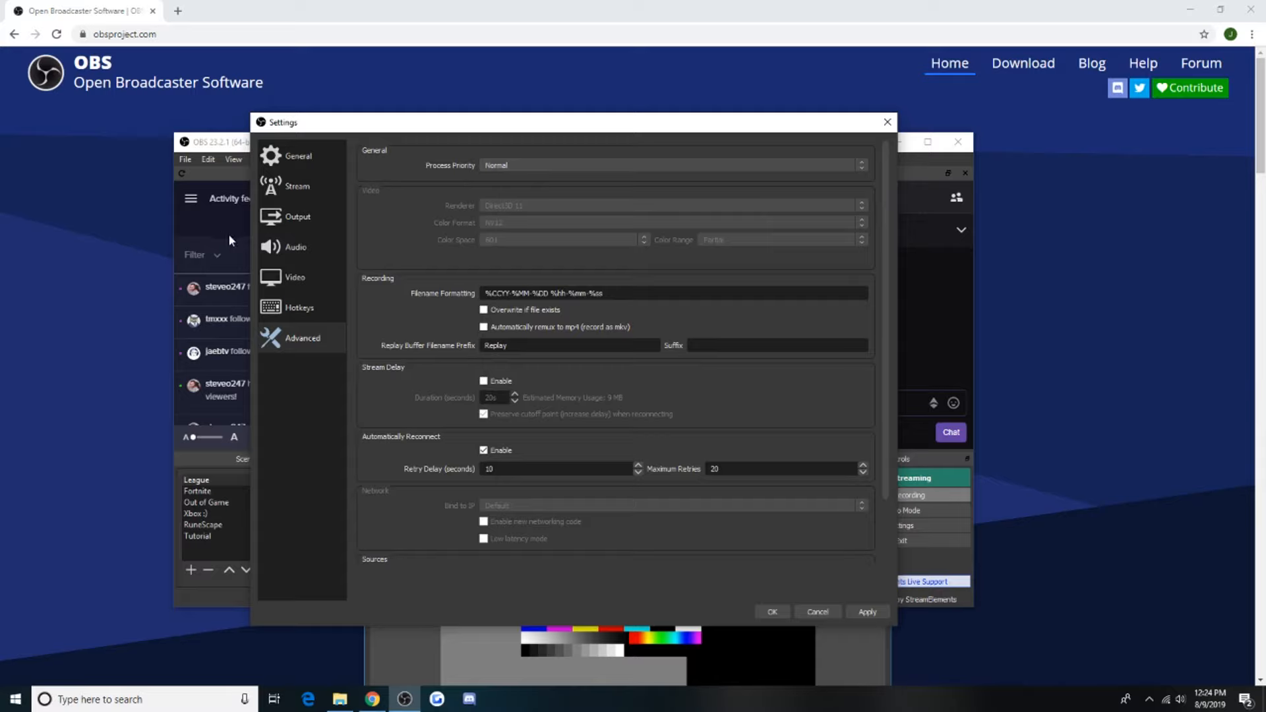
Go back over the General, Stream, Output, Audio and Video settings and close the settings without saving
{"action": "left_click", "coordinate": [297, 249]}
{"action": "left_click", "coordinate": [313, 209]}
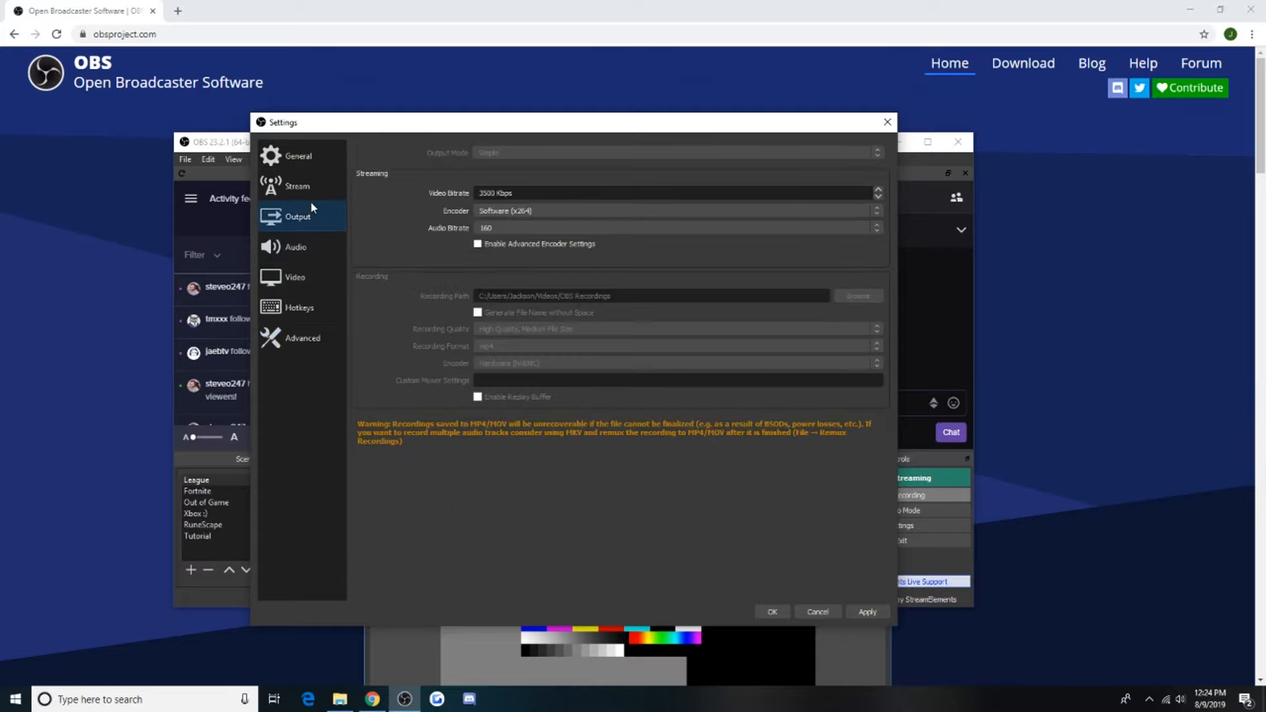
{"action": "left_click", "coordinate": [319, 191]}
{"action": "left_click", "coordinate": [317, 167]}
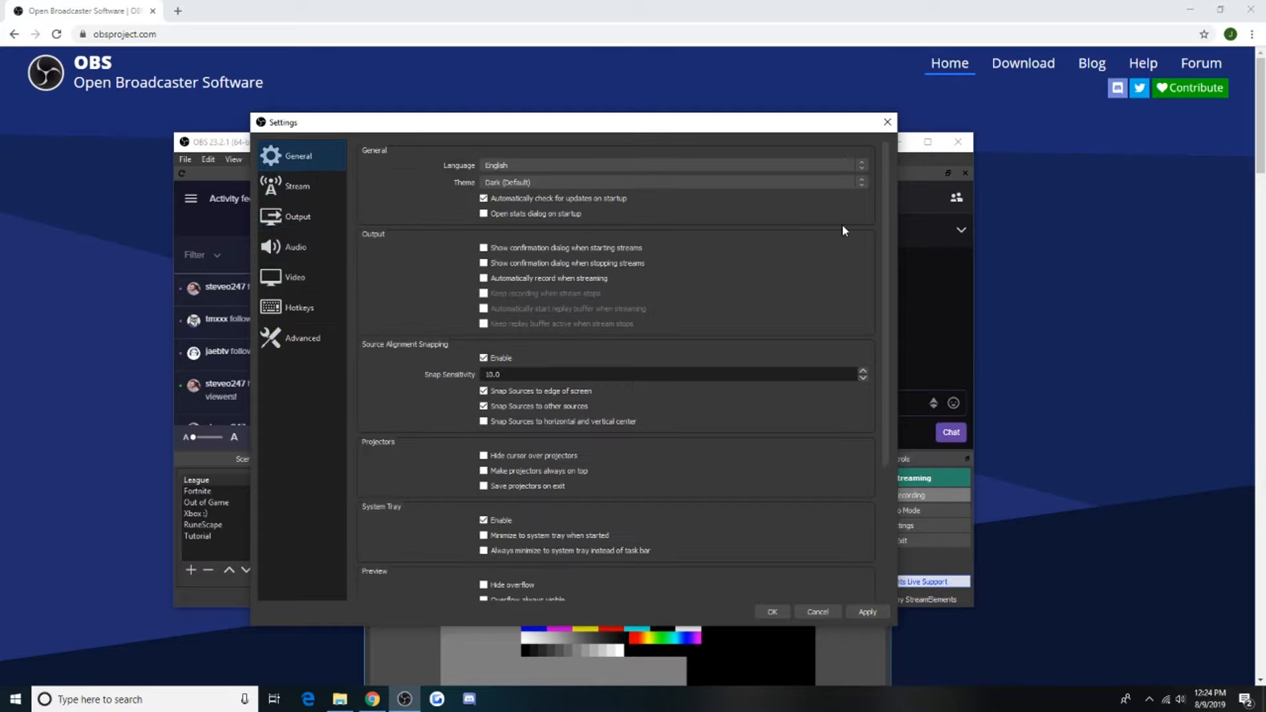
{"action": "scroll", "coordinate": [886, 296], "scroll_direction": "down", "scroll_amount": 5}
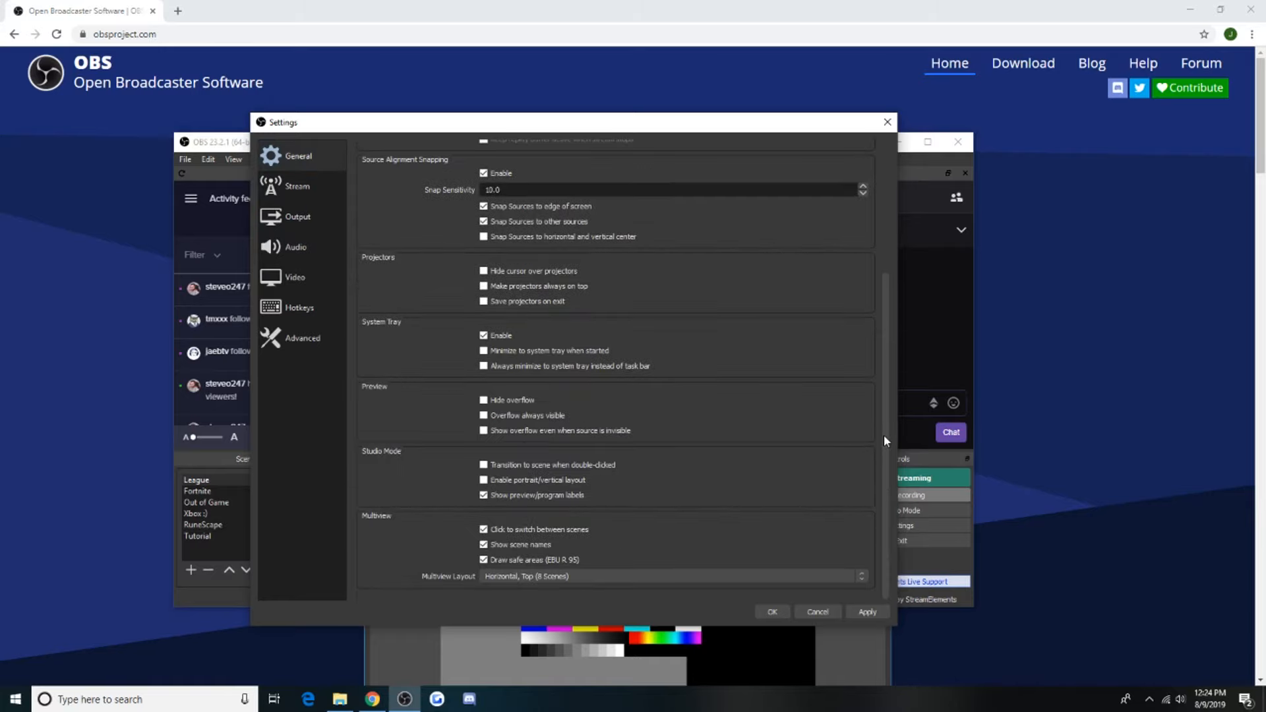
{"action": "left_click", "coordinate": [311, 222]}
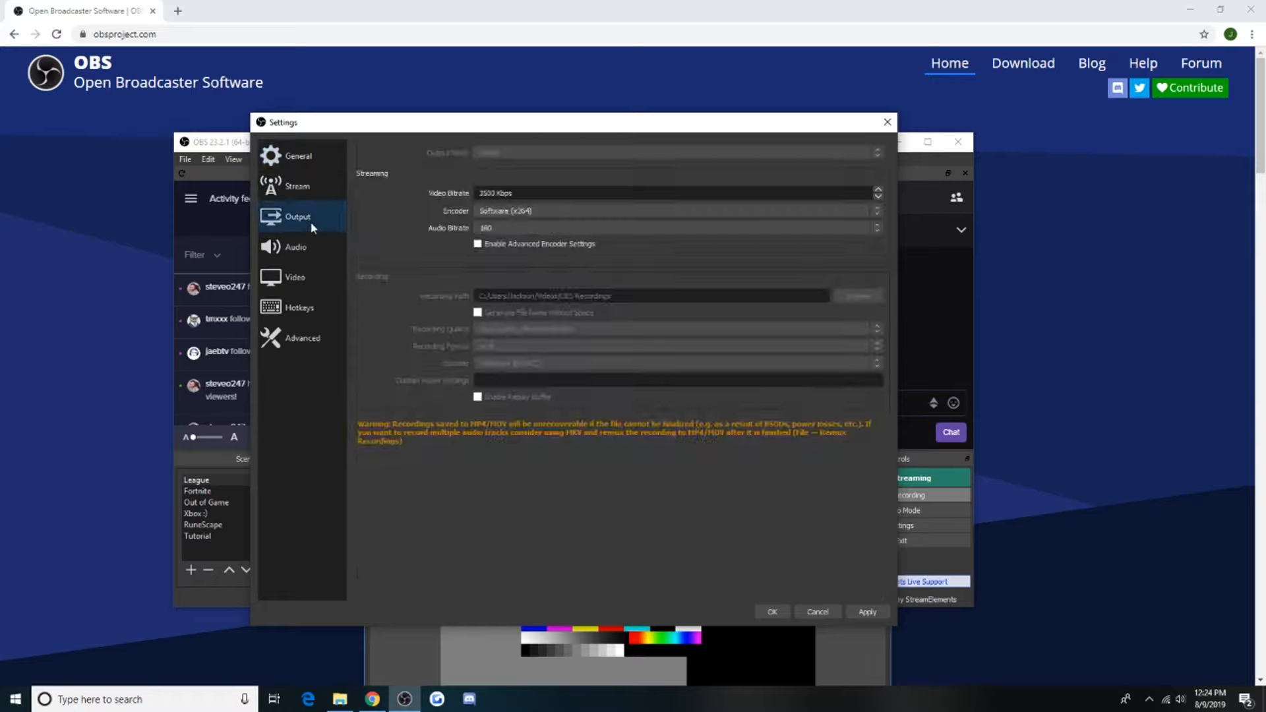
{"action": "left_click", "coordinate": [310, 180]}
{"action": "left_click", "coordinate": [310, 282]}
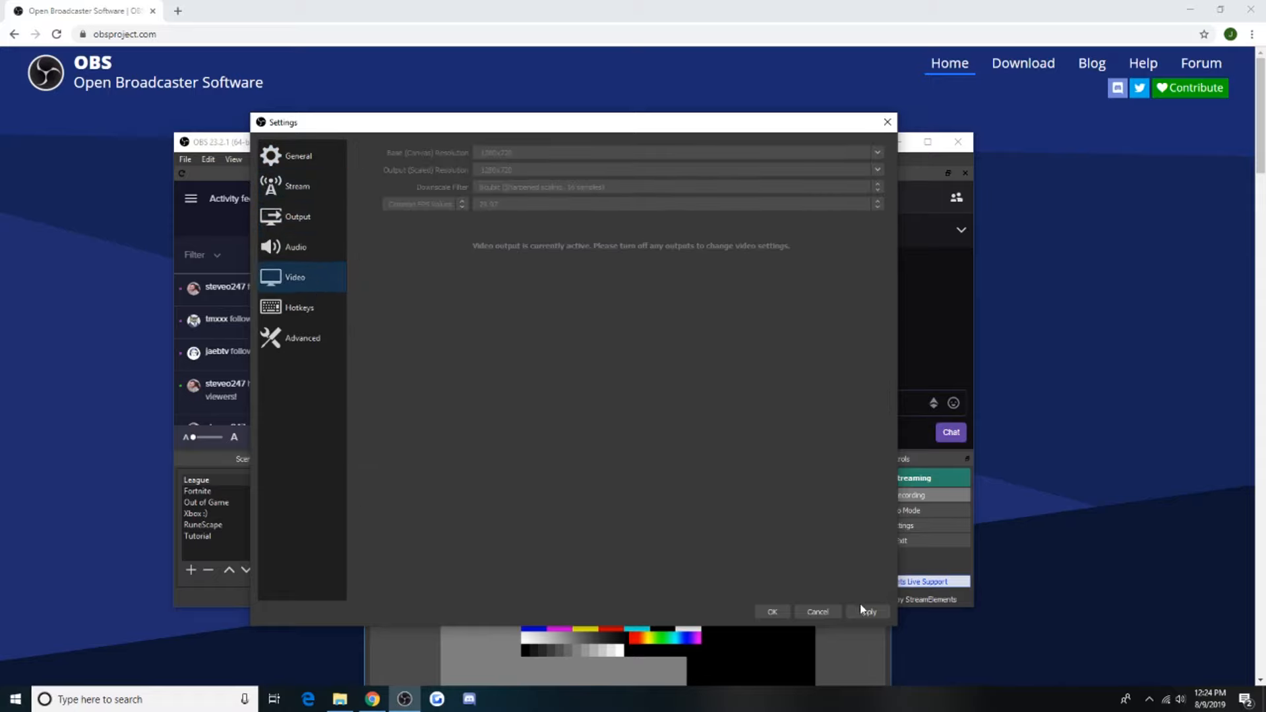
{"action": "left_click", "coordinate": [297, 251]}
{"action": "left_click", "coordinate": [306, 220]}
{"action": "left_click", "coordinate": [312, 192]}
{"action": "left_click", "coordinate": [817, 612]}
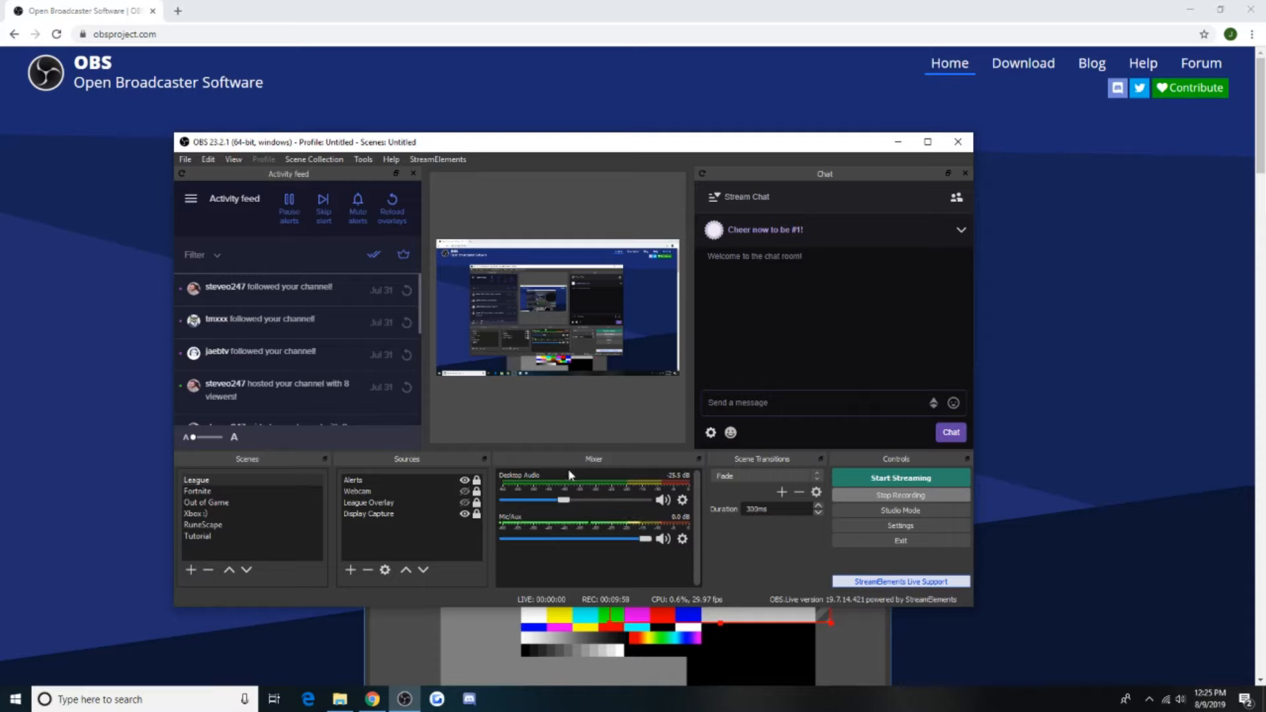
Raise the Desktop Audio volume slightly in the mixer and select the Fortnite scene
{"action": "left_click_drag", "start_coordinate": [566, 501], "coordinate": [571, 509]}
{"action": "left_click", "coordinate": [239, 490]}
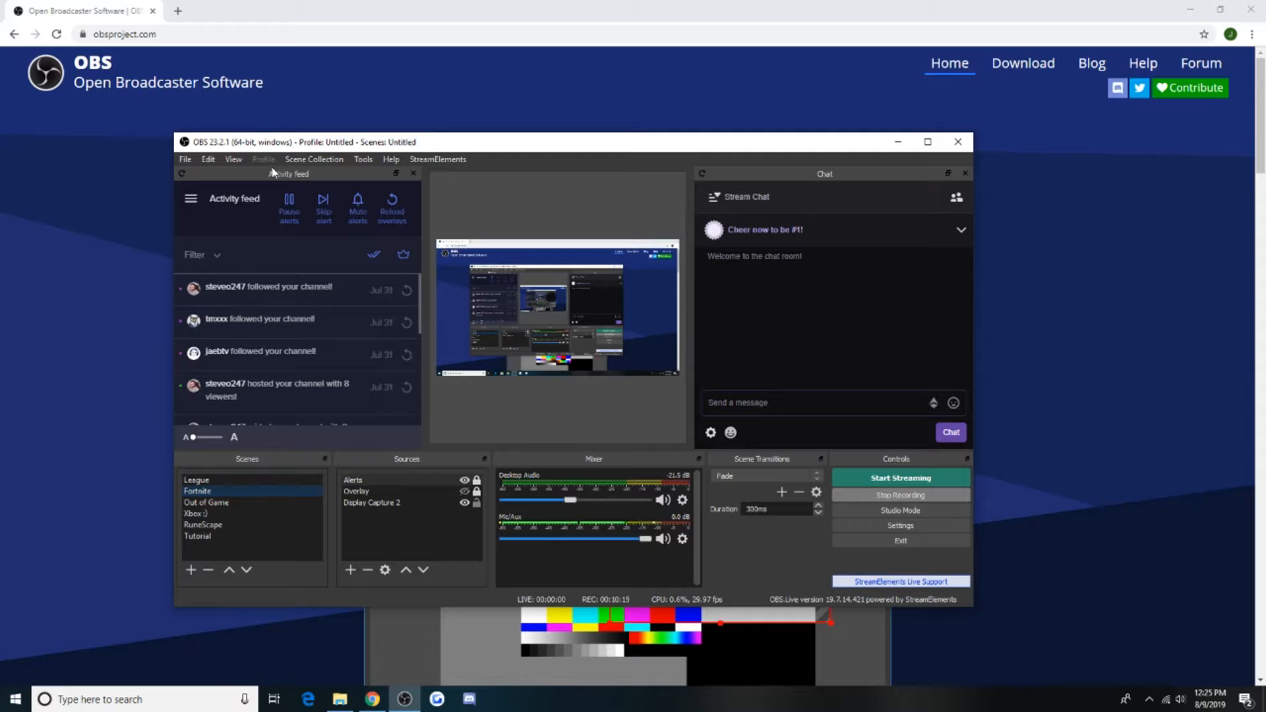
{"action": "left_click_drag", "start_coordinate": [273, 173], "coordinate": [311, 217]}
{"action": "left_click_drag", "start_coordinate": [389, 489], "coordinate": [424, 455]}
{"action": "mouse_move", "coordinate": [221, 218]}
{"action": "left_mouse_down"}
{"action": "mouse_move", "coordinate": [199, 216]}
{"action": "mouse_move", "coordinate": [209, 219]}
{"action": "left_mouse_up"}
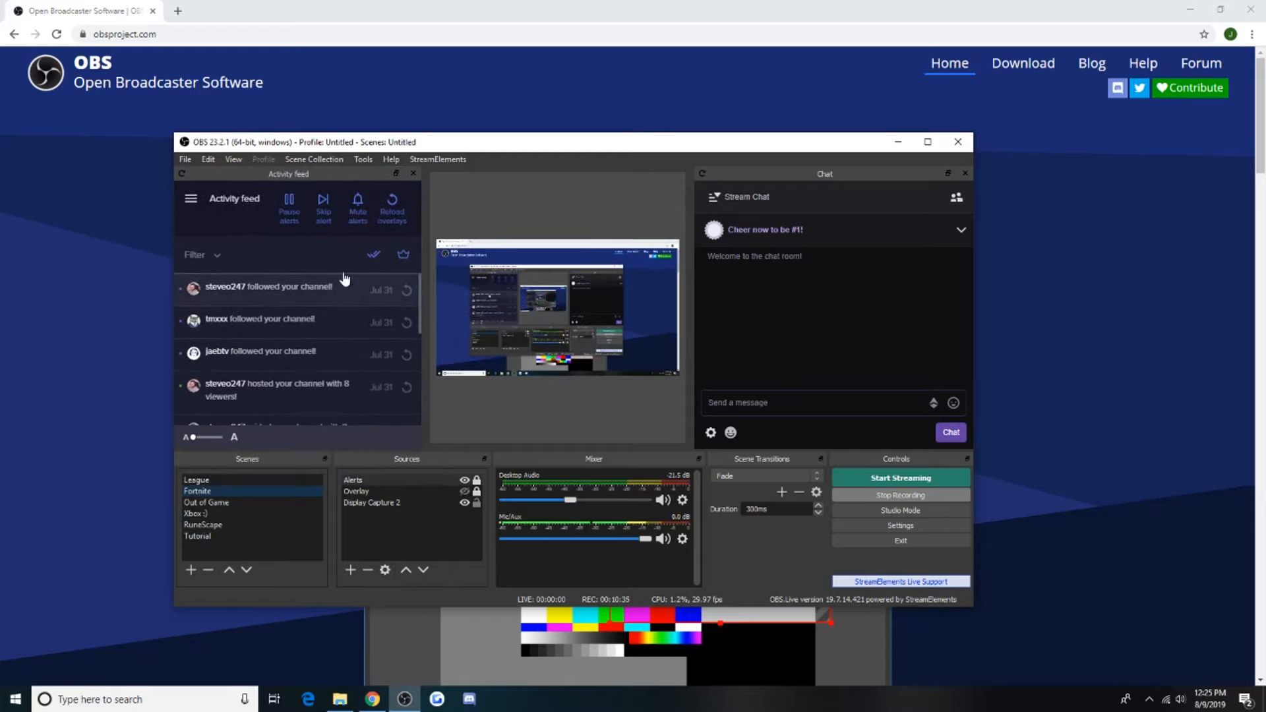